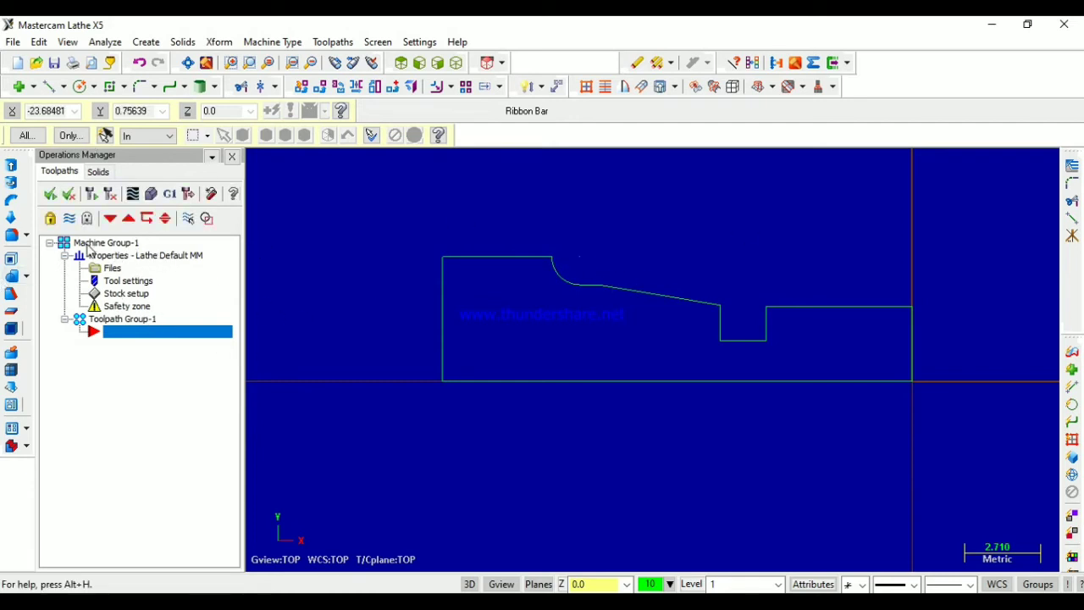
Define the left spindle stock as a cylinder from two points starting at the origin, about 9.14 mm OD and 18.12 mm long.
left_click(282, 44)
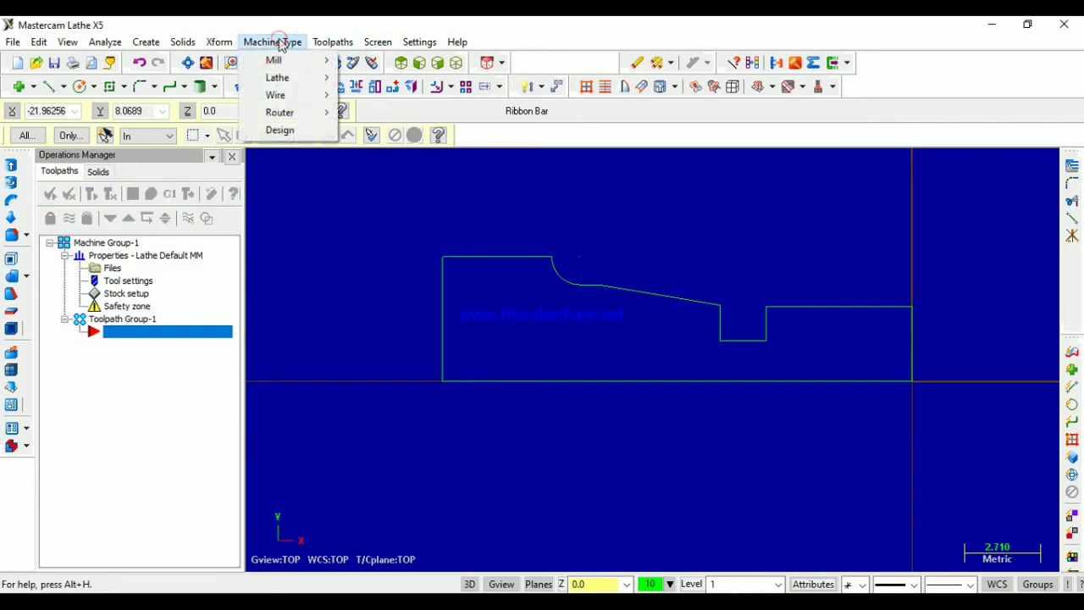
left_click(125, 293)
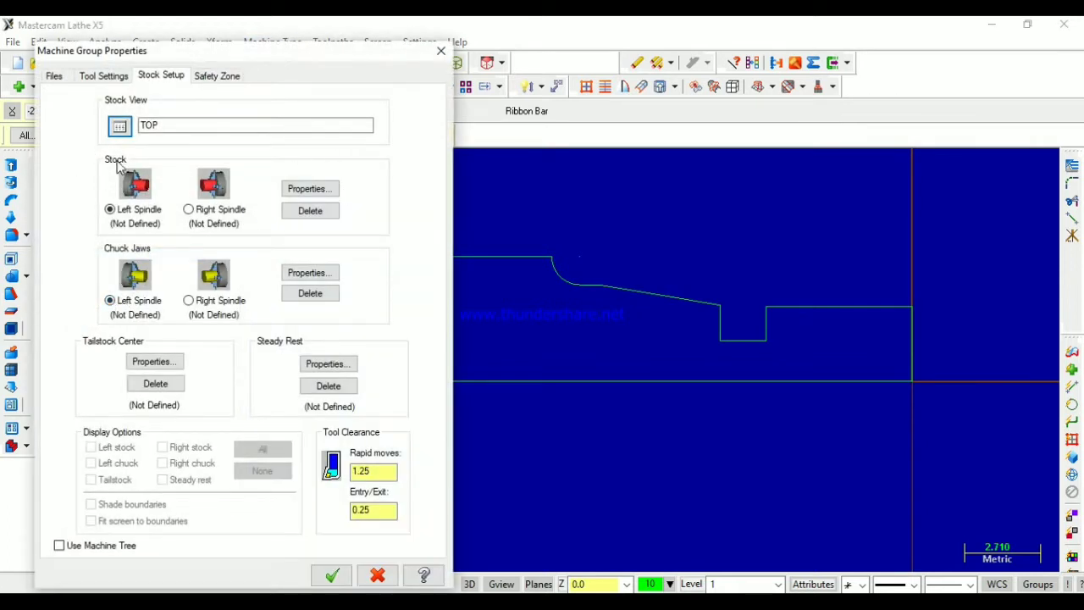
left_click(328, 189)
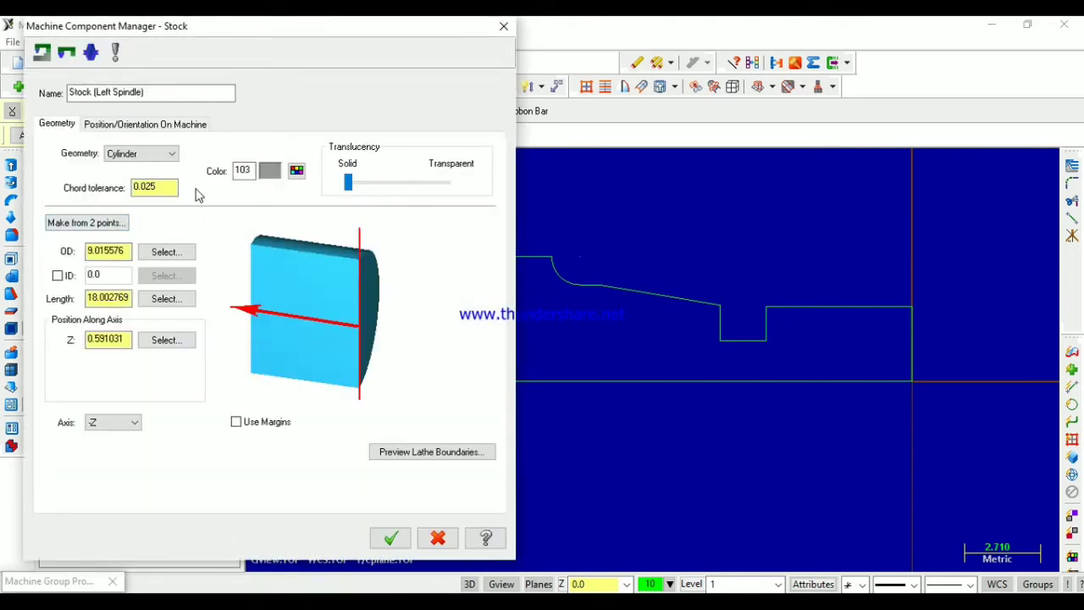
left_click(83, 223)
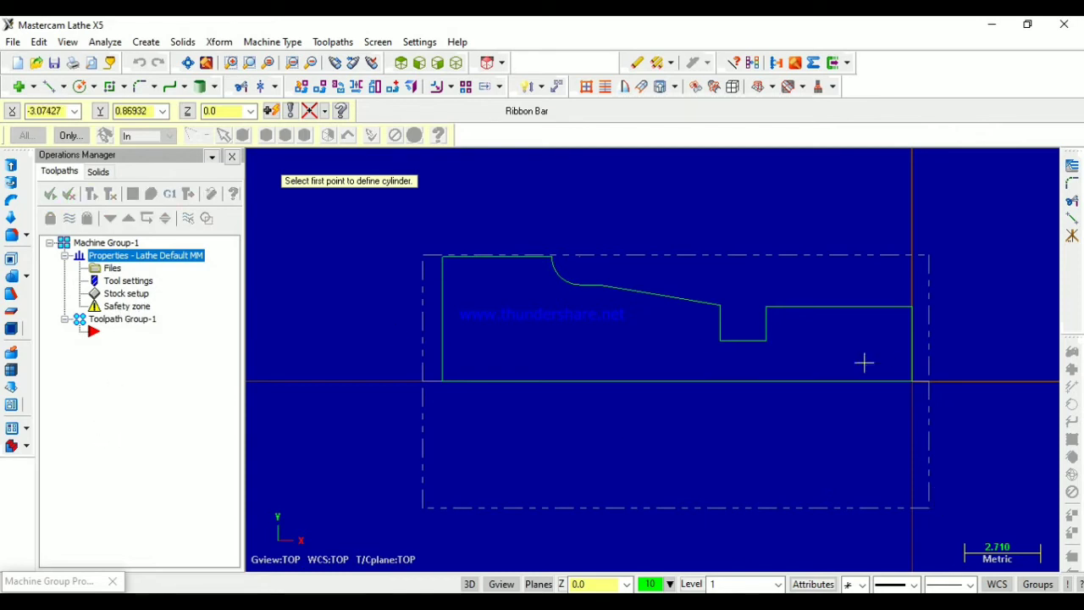
left_click(914, 383)
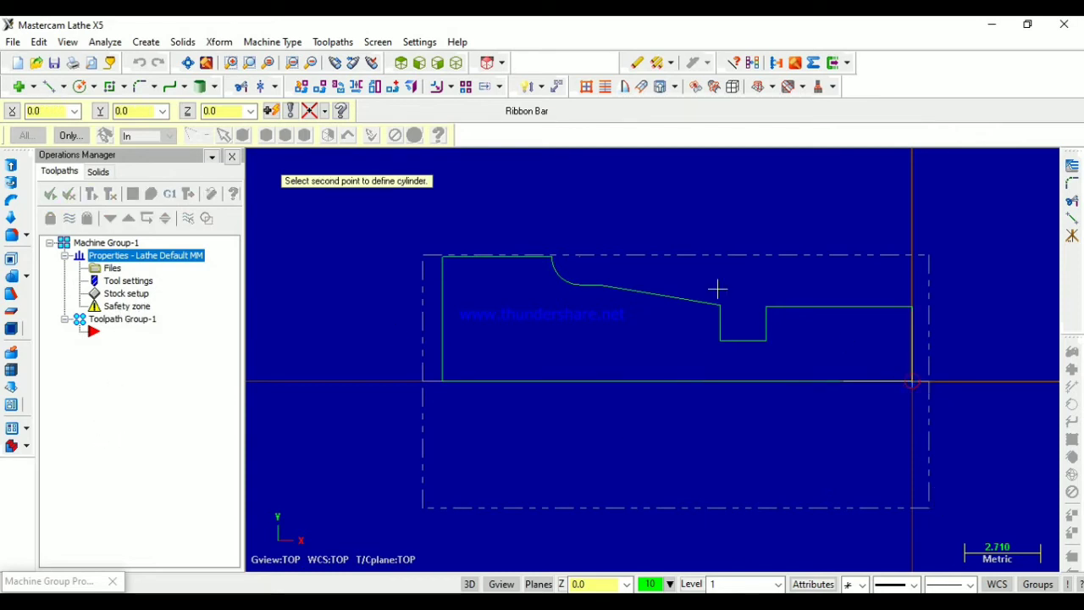
left_click(401, 255)
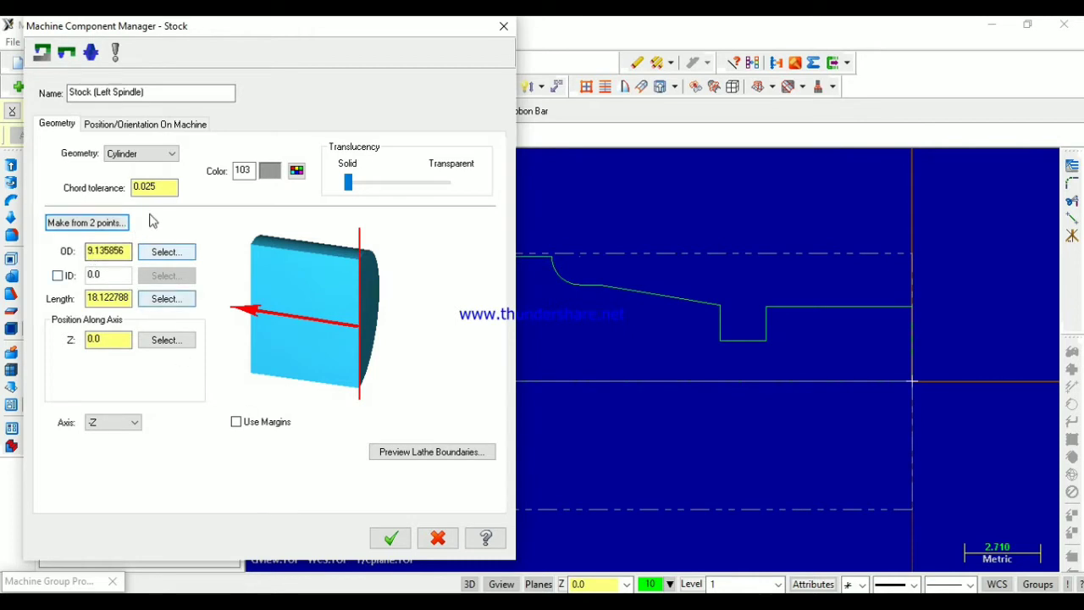
left_click(402, 542)
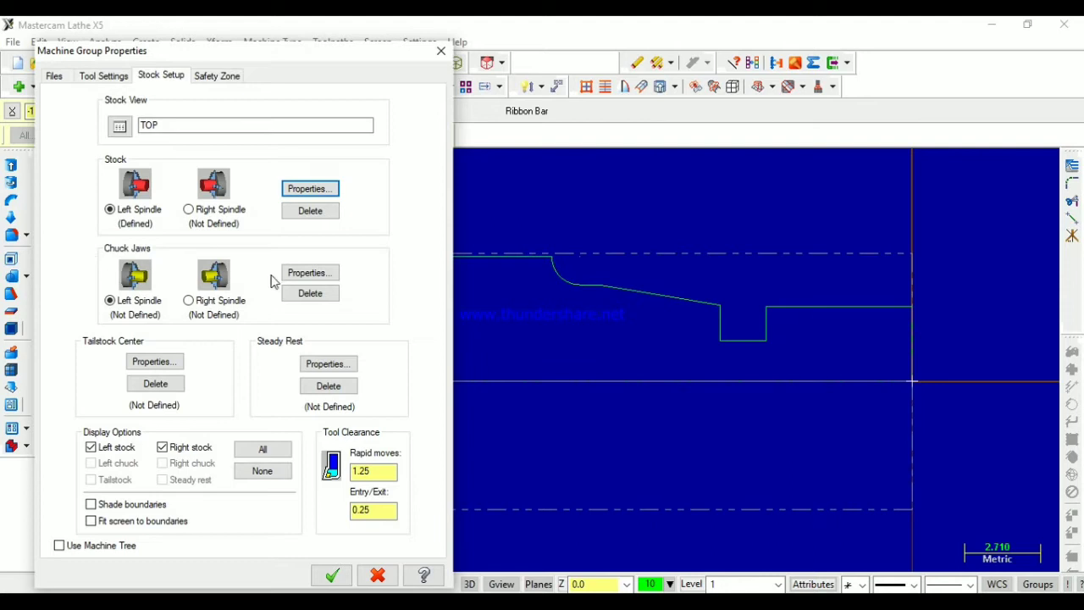
Define the left spindle chuck jaws from two corners at the stock's rear upper edge, about 2.82 mm wide and 1.30 mm high, and accept the setup.
left_click(308, 274)
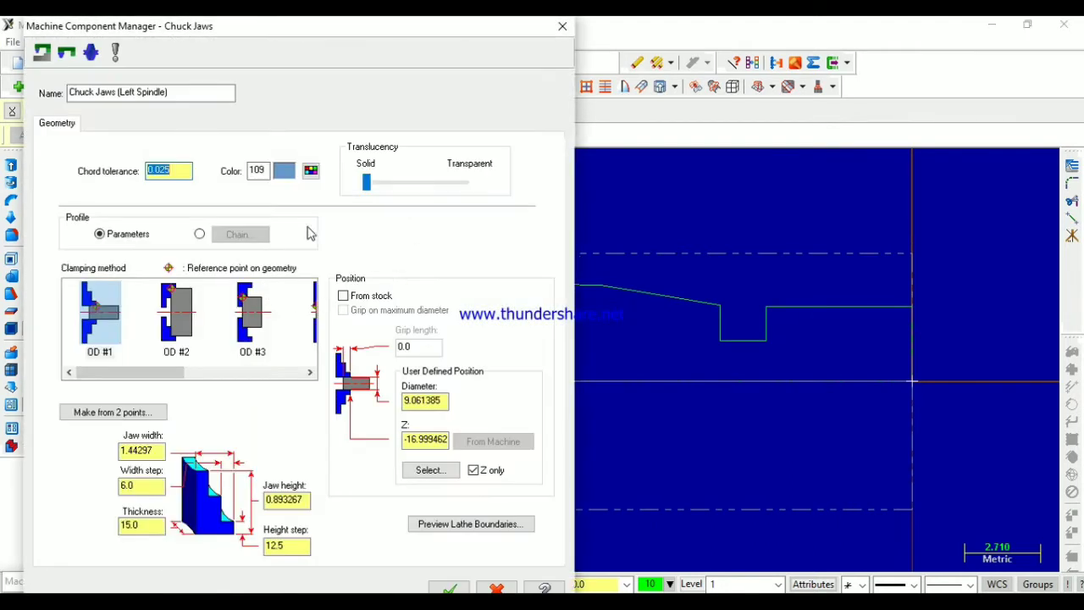
left_click(114, 415)
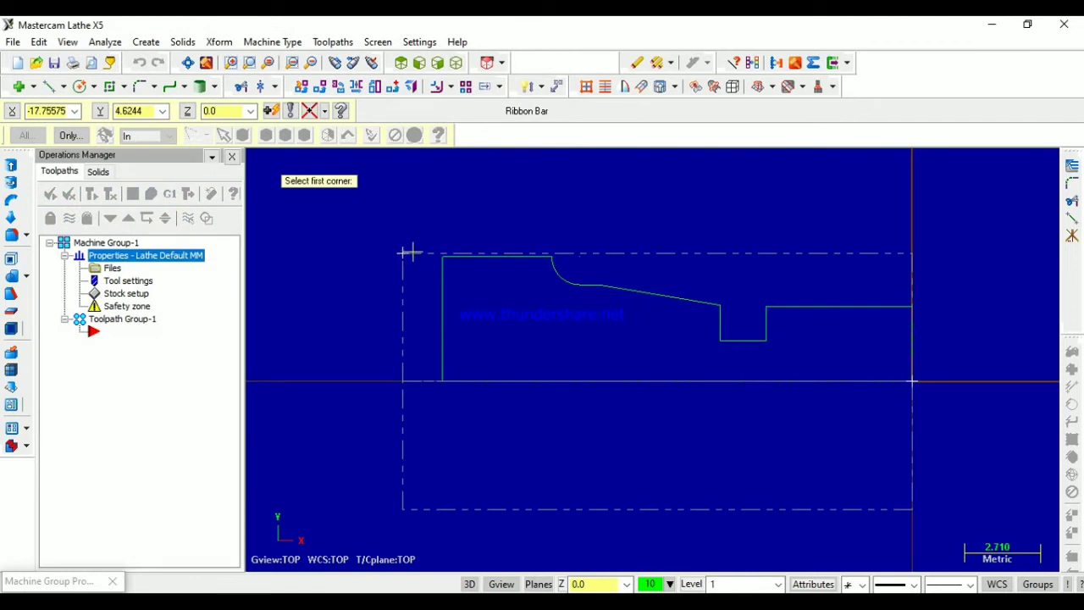
left_click(415, 253)
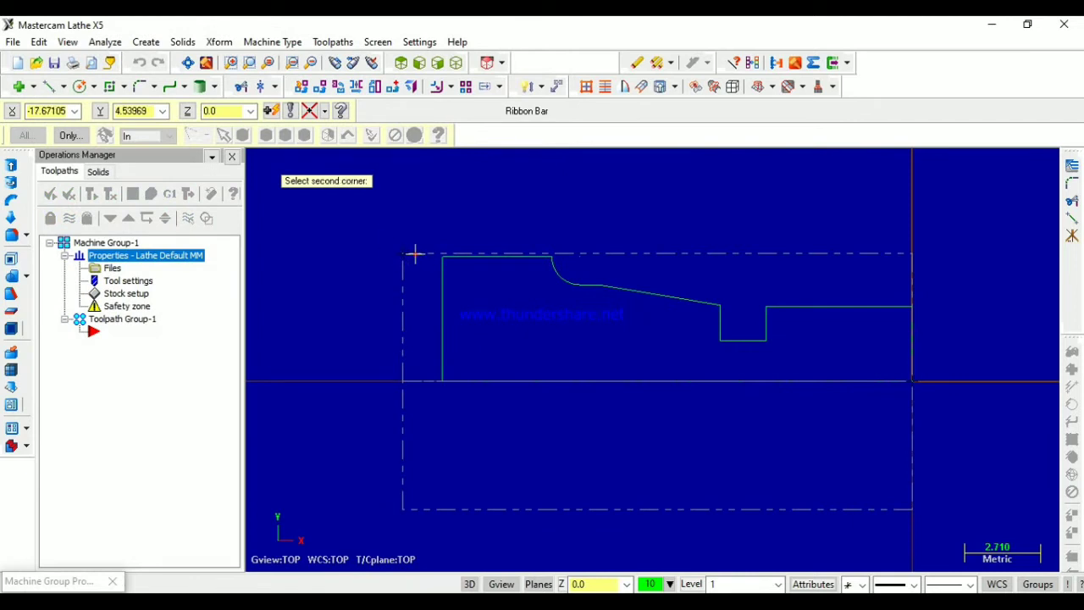
left_click(333, 215)
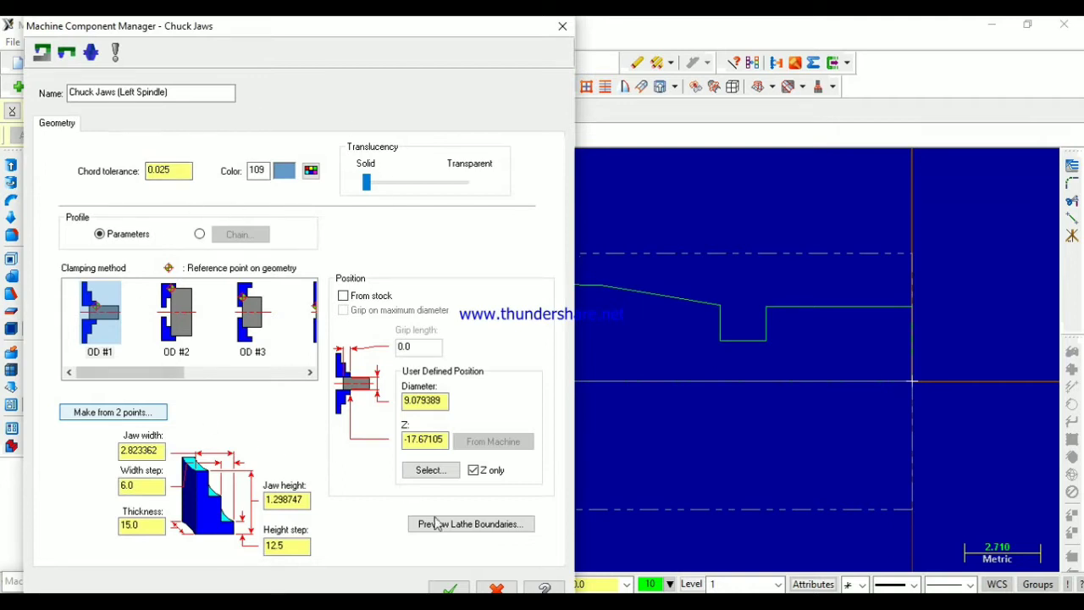
left_click(450, 587)
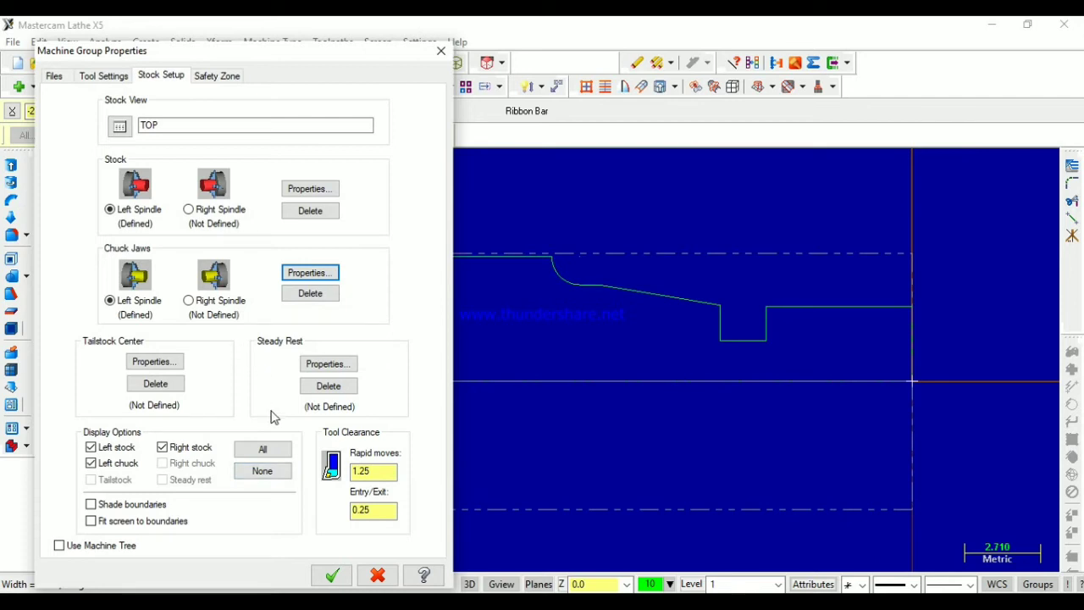
left_click(332, 576)
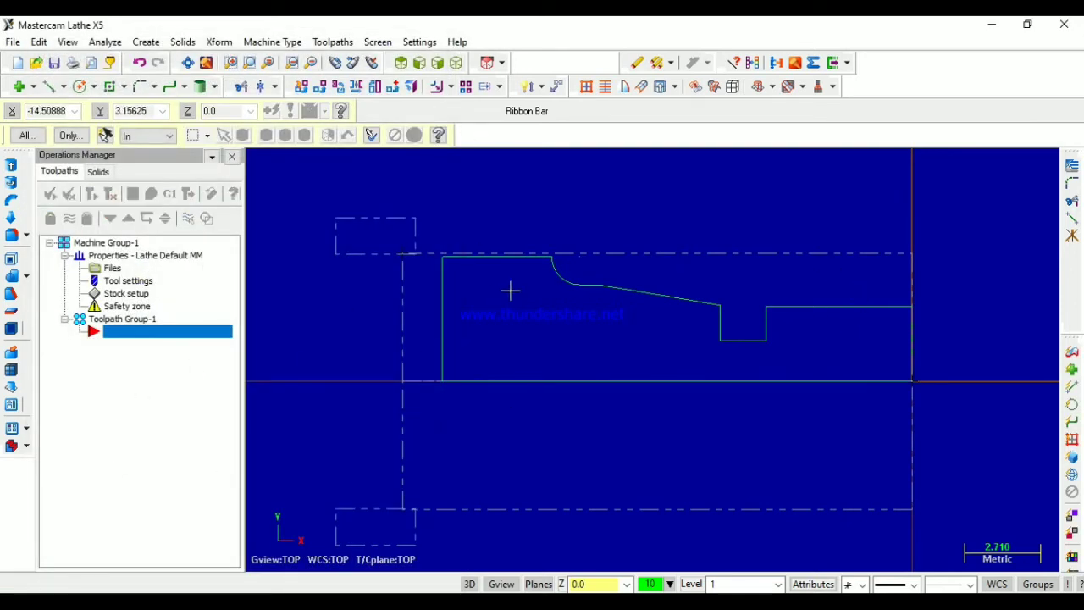
Create a Rough toolpath chained from the front face's centre to the rear outer diameter, using tool T0101 OD Rough Right 80 deg.
scroll(631, 411, "down", 1)
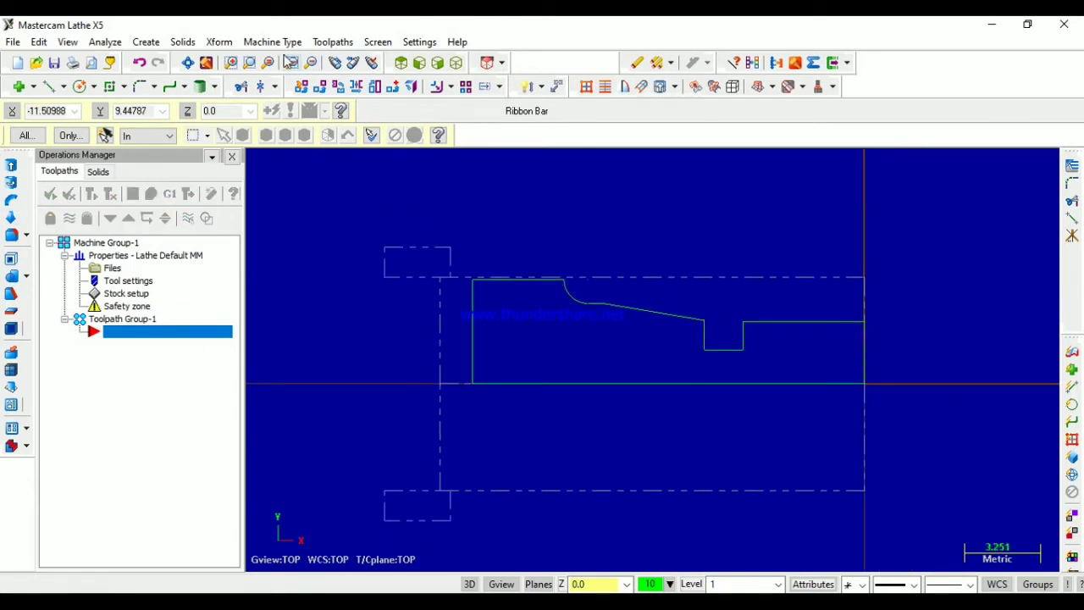
left_click(335, 42)
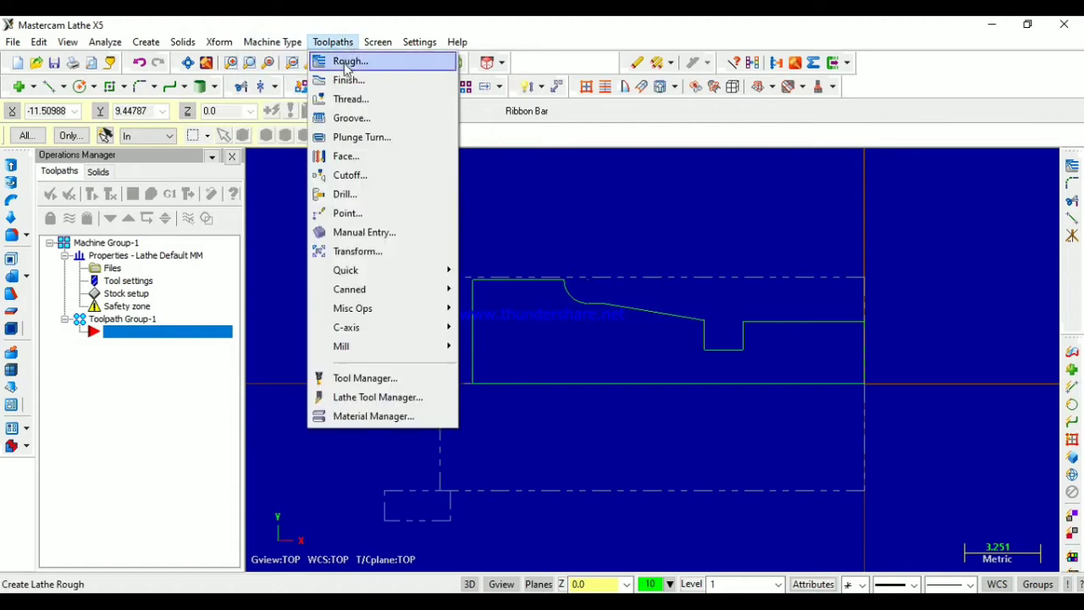
left_click(345, 63)
left_click(129, 242)
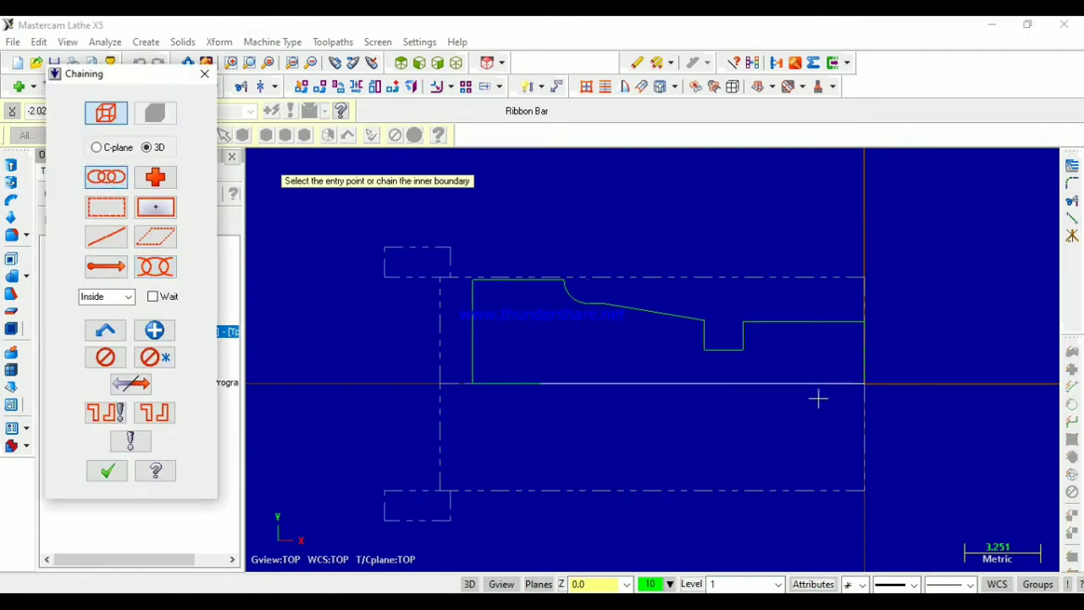
left_click(863, 381)
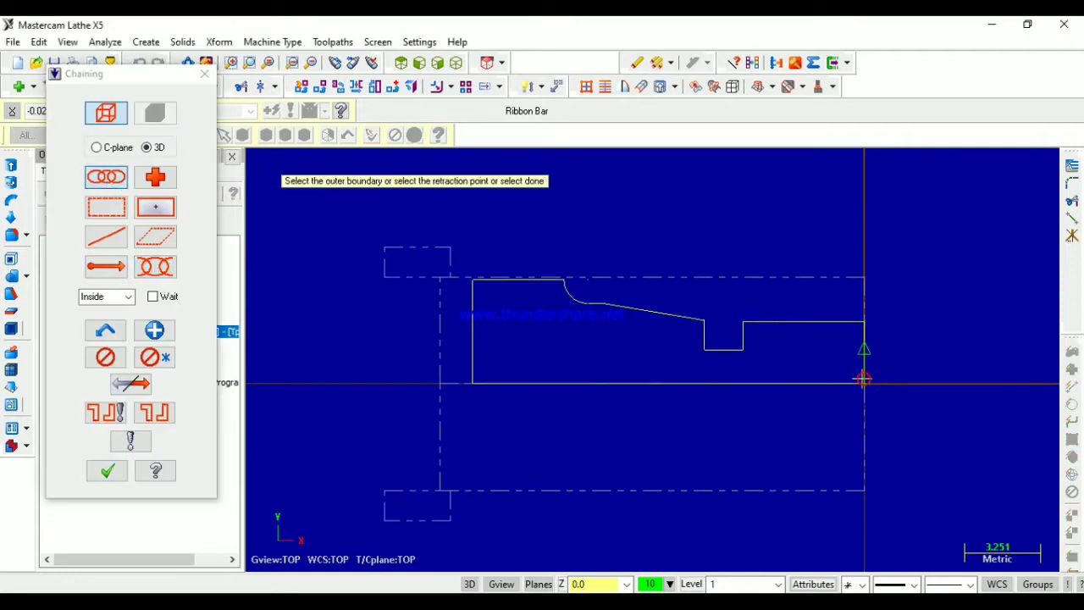
left_click(486, 280)
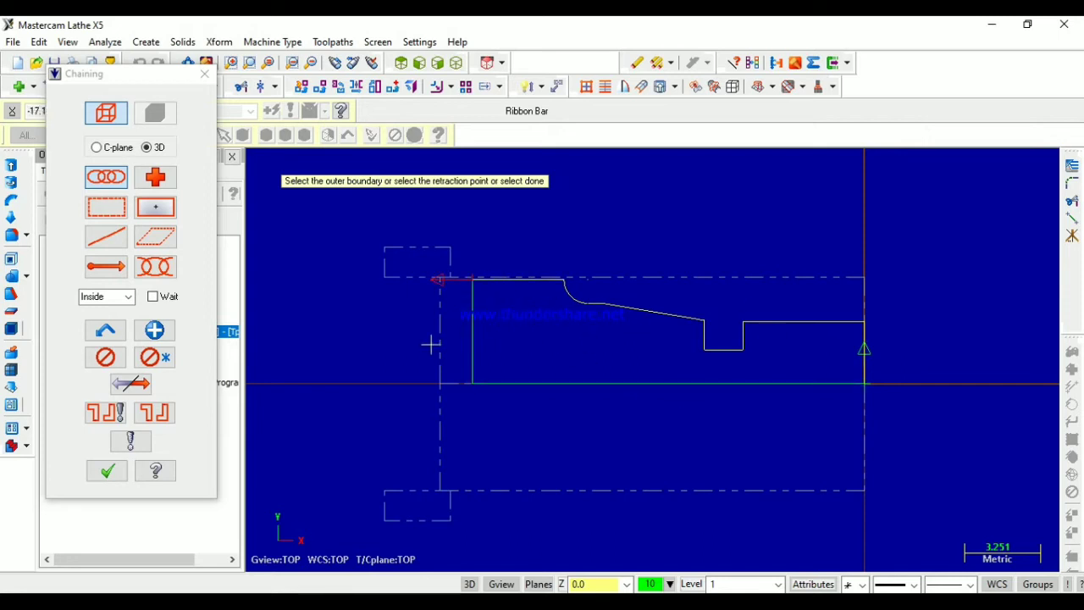
left_click(106, 471)
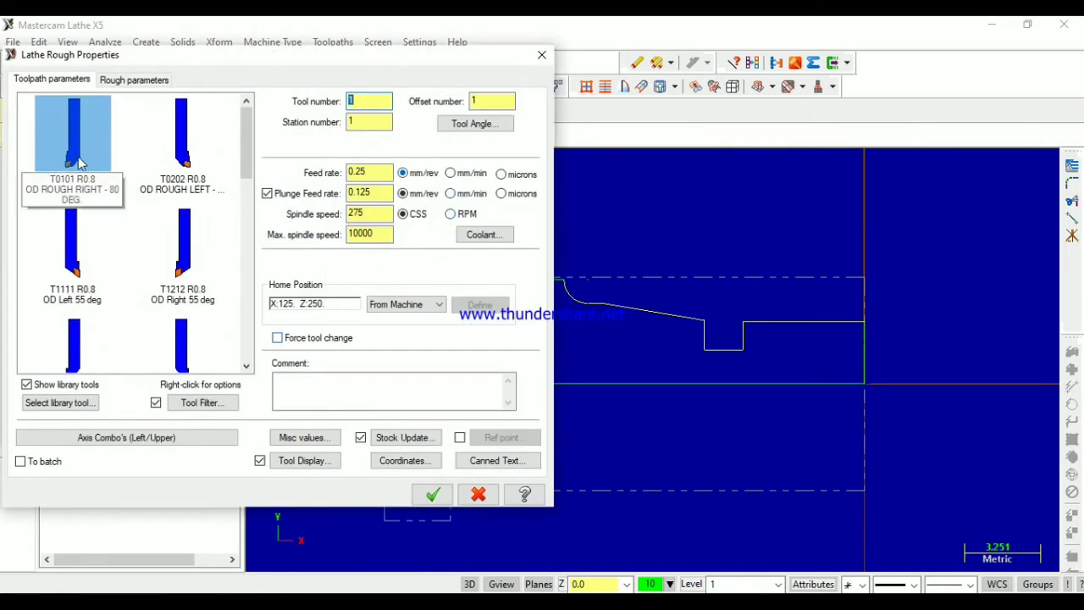
left_click(82, 164)
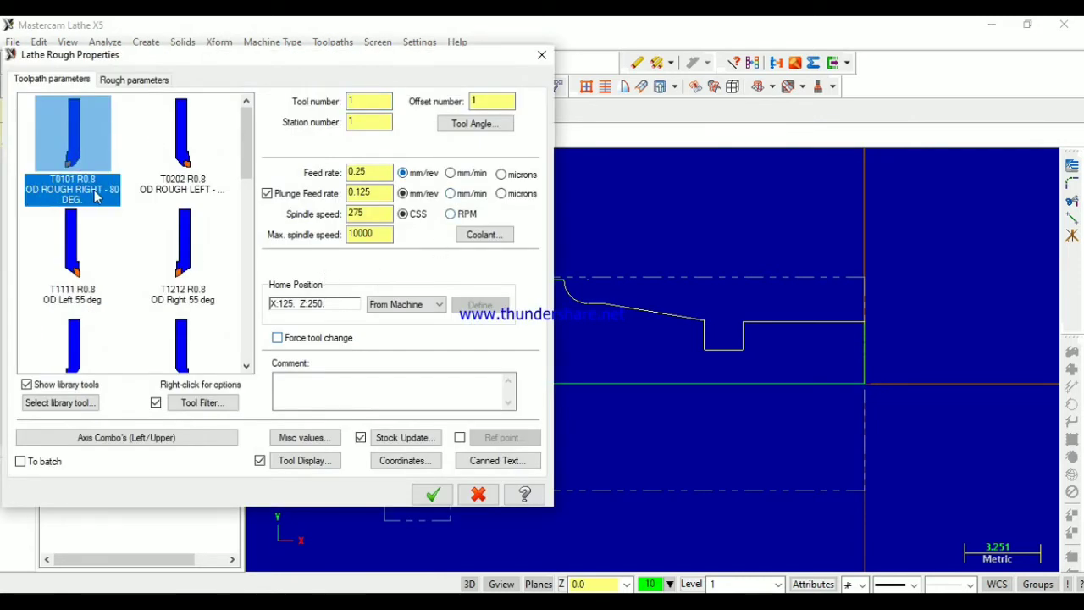
left_click(433, 494)
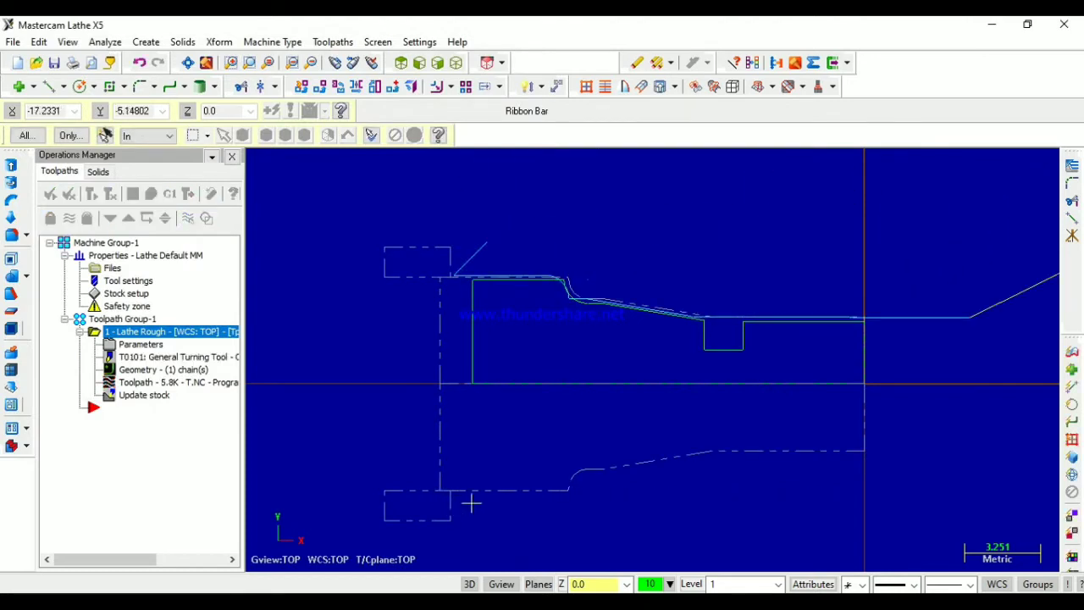
Start a Finish toolpath and chain the contour from the front face at the centreline to the rear outer diameter.
scroll(813, 368, "down", 3)
scroll(898, 370, "down", 3)
scroll(672, 368, "up", 5)
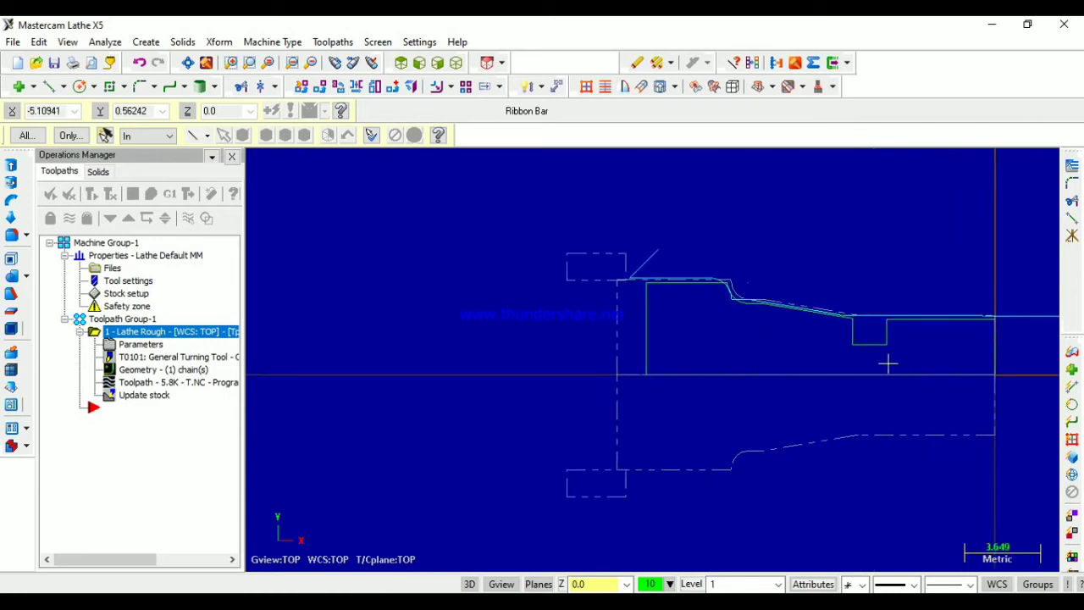
scroll(788, 339, "up", 2)
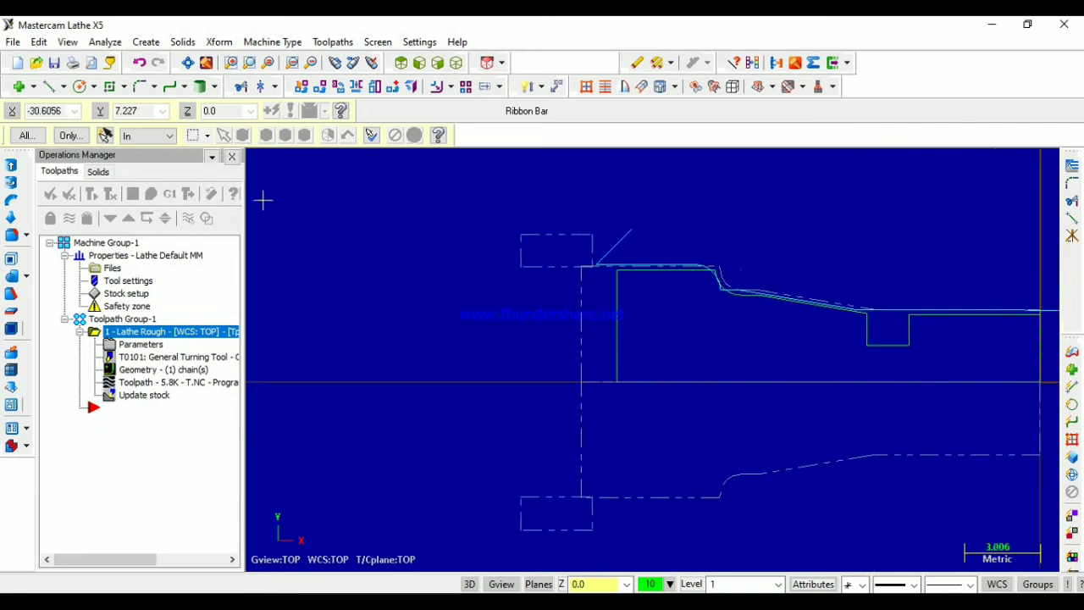
left_click(333, 42)
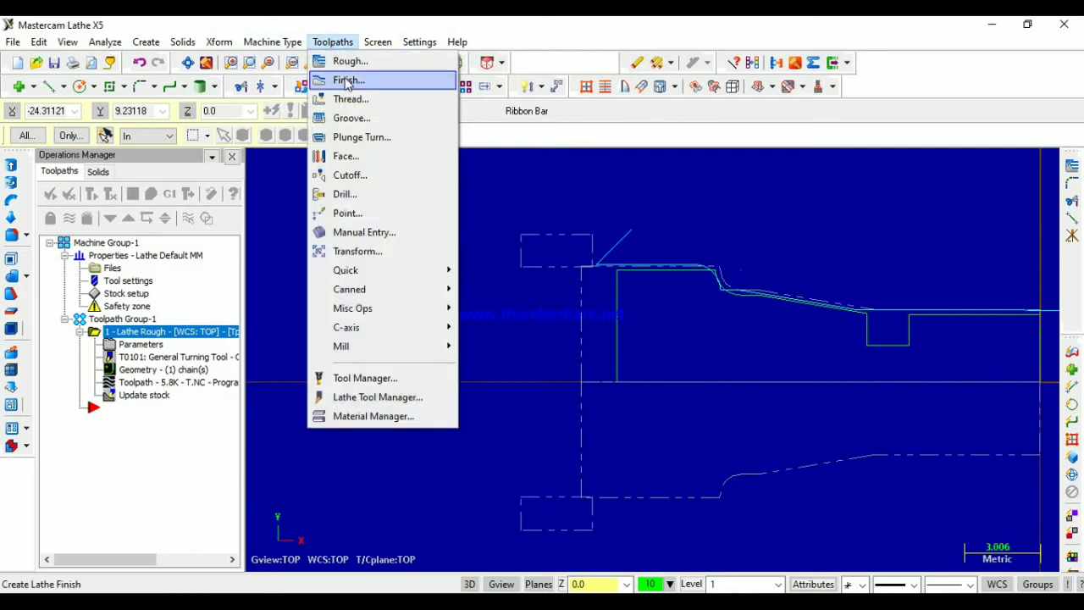
left_click(347, 80)
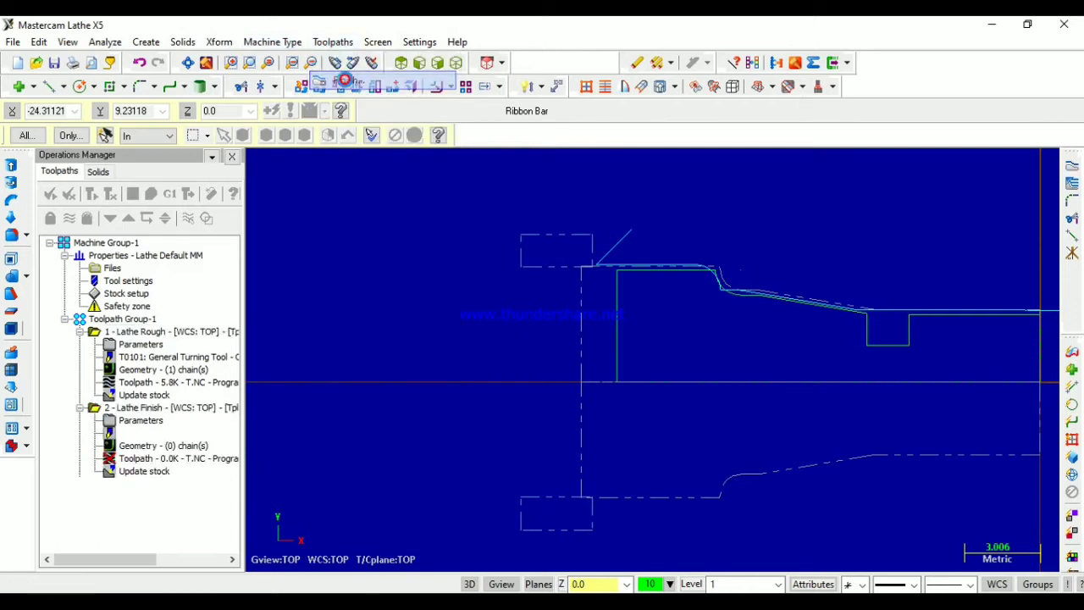
scroll(398, 313, "down", 2)
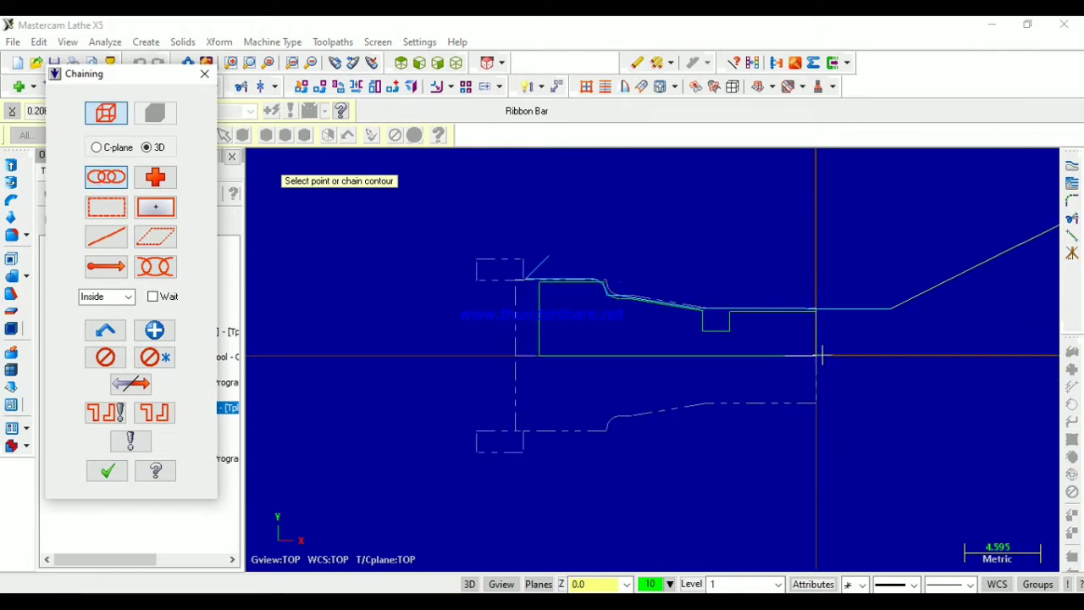
left_click(816, 351)
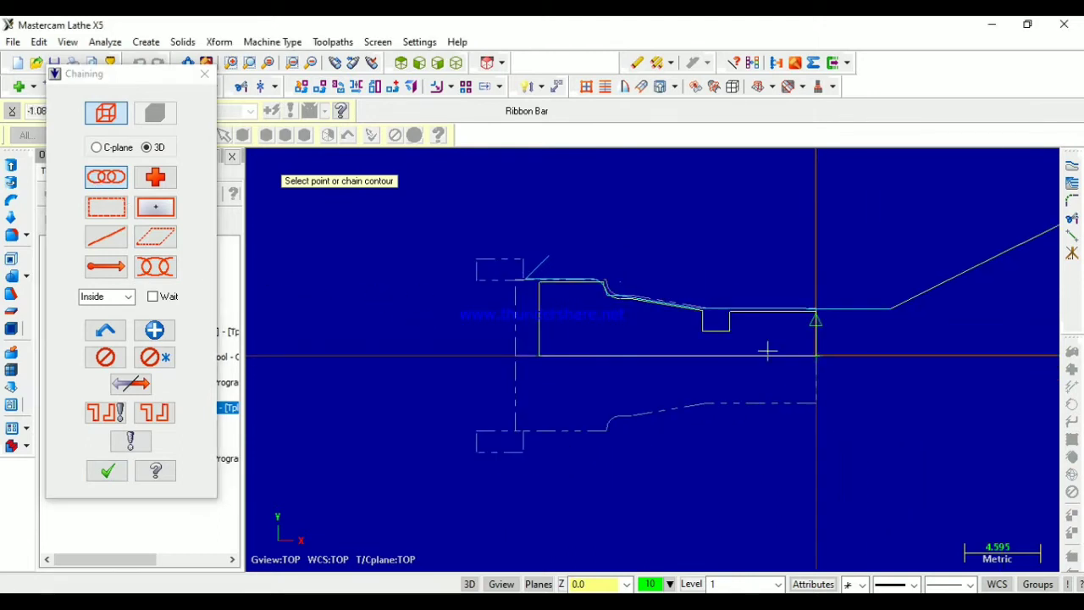
left_click(545, 282)
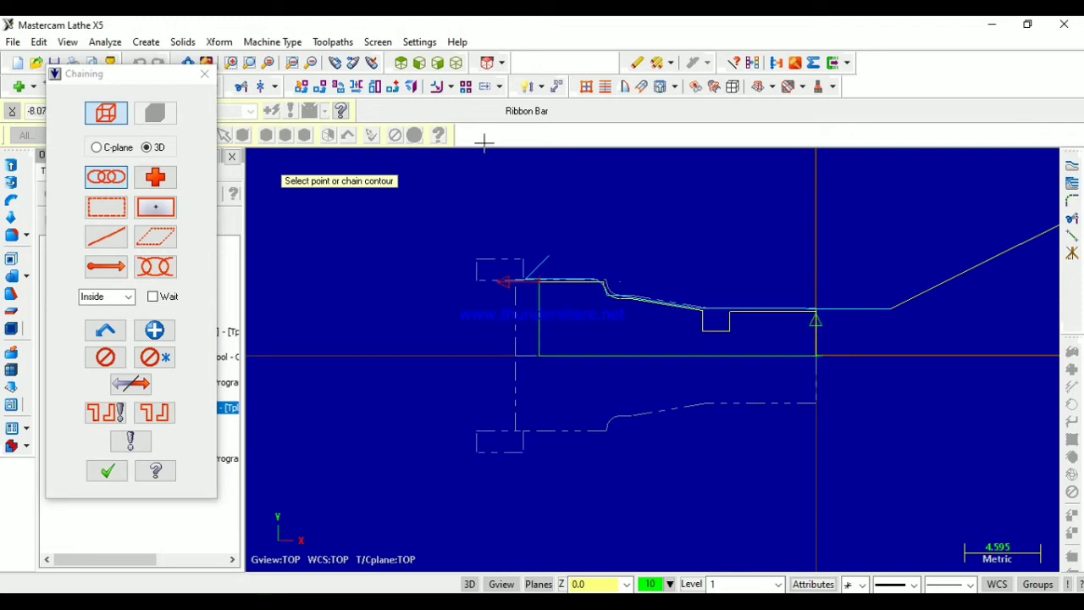
left_click(107, 471)
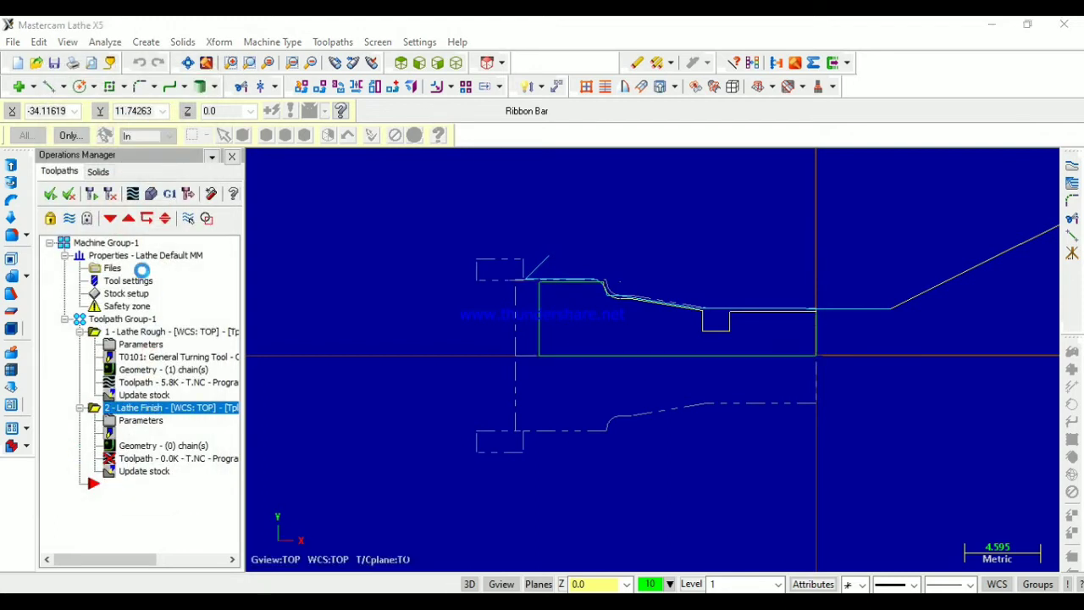
Assign tool T2121 OD Finish Right 35 deg. to the Finish toolpath and generate it.
scroll(144, 220, "down", 3)
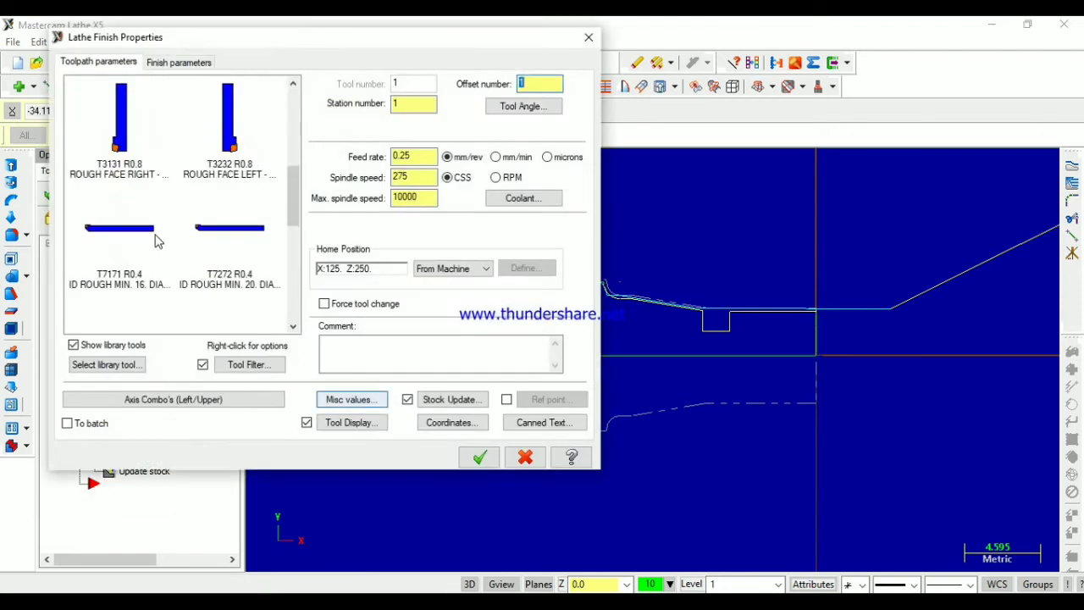
scroll(155, 240, "down", 3)
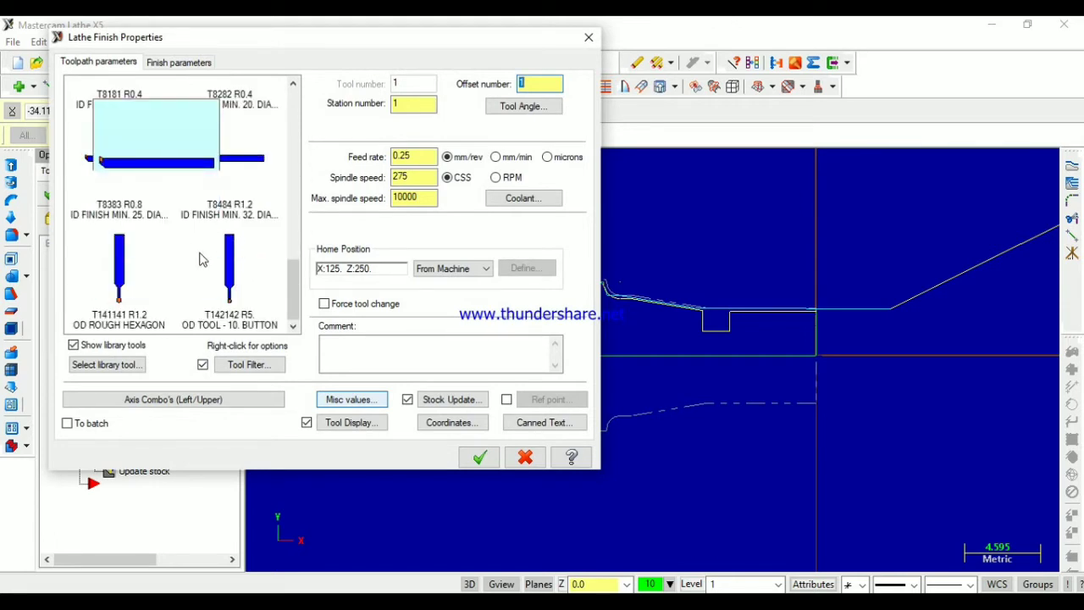
scroll(157, 267, "up", 3)
scroll(156, 271, "up", 2)
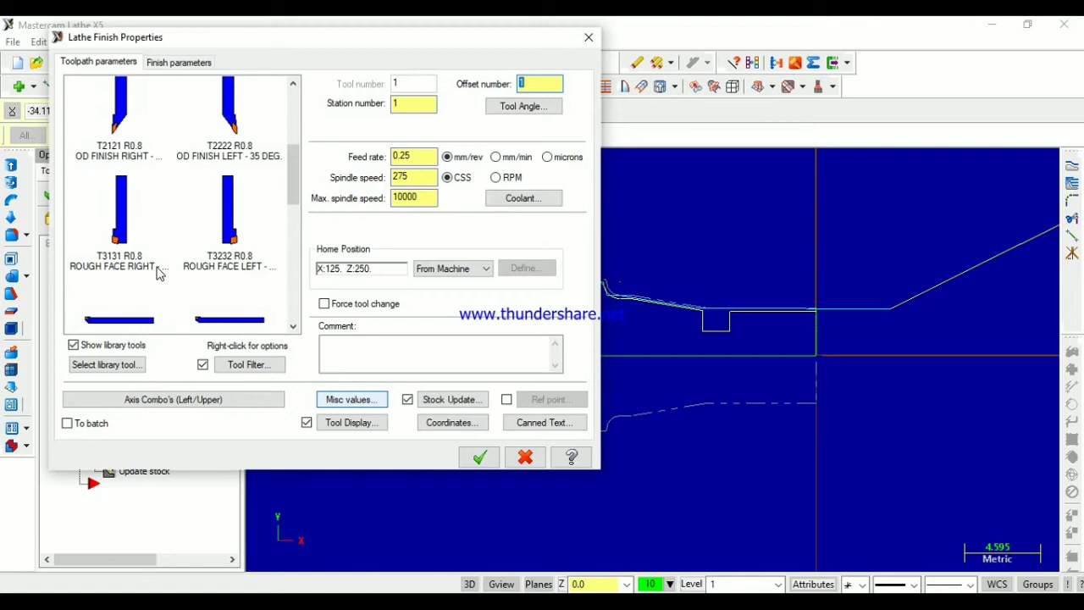
left_click(116, 169)
left_click(116, 170)
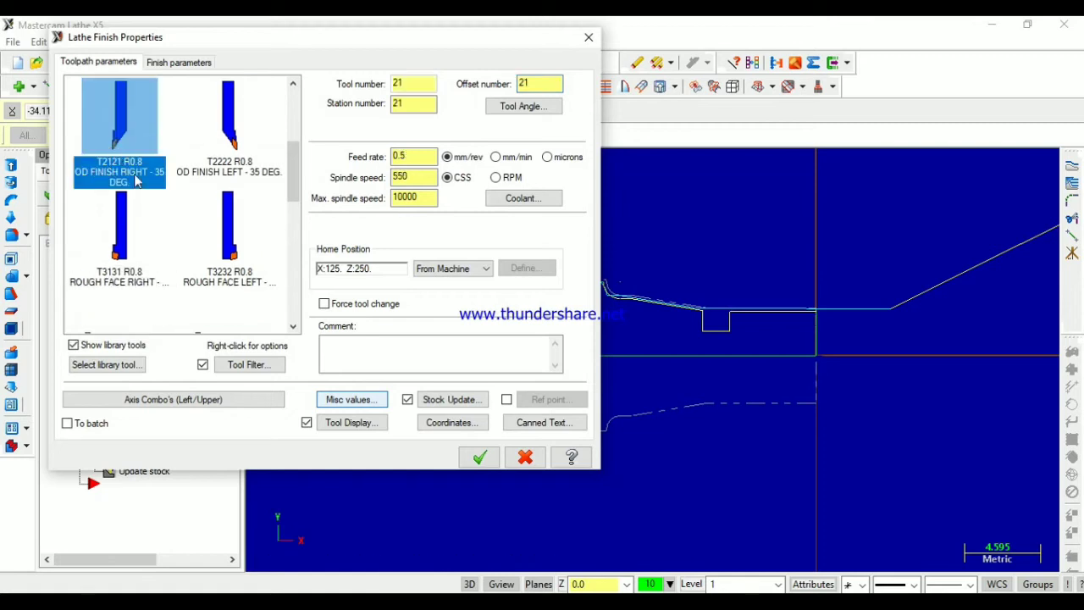
left_click(478, 458)
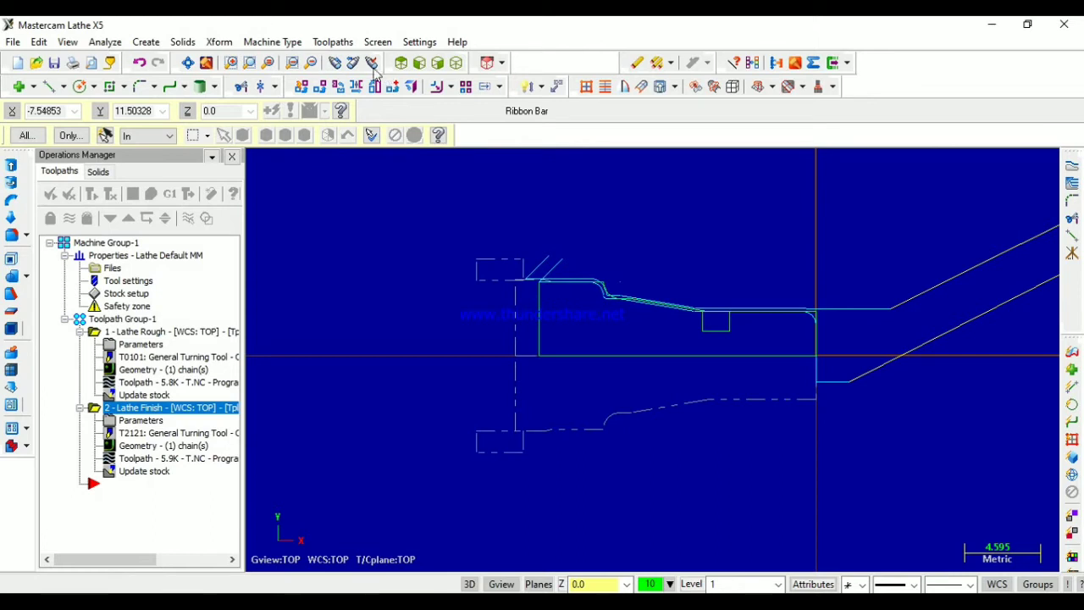
Start a Groove toolpath with the Chain definition and partial-chain the rectangular groove from its front wall to its rear wall.
left_click(341, 42)
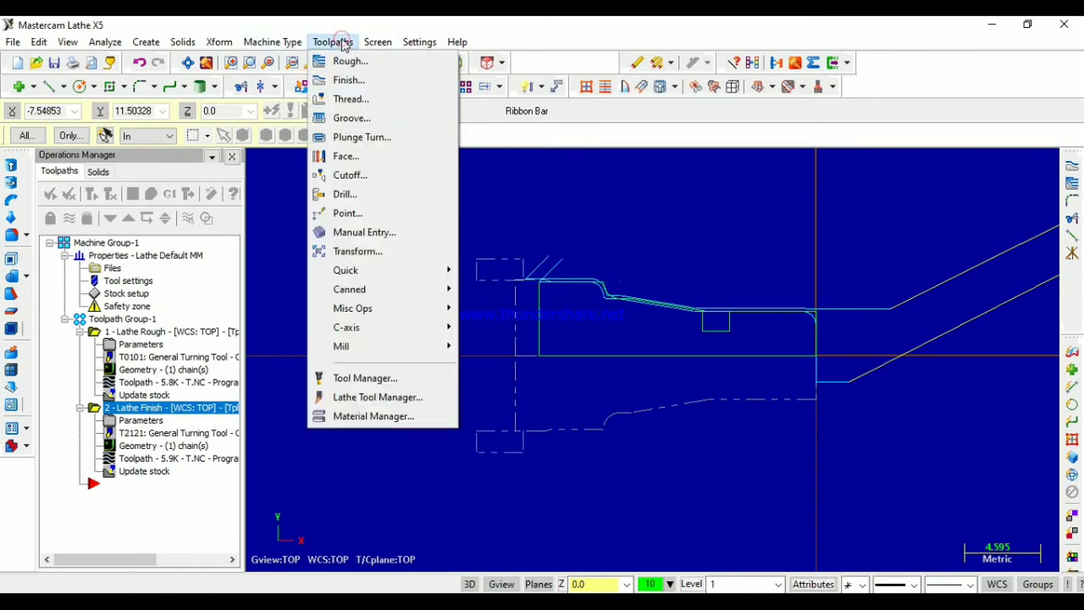
left_click(353, 118)
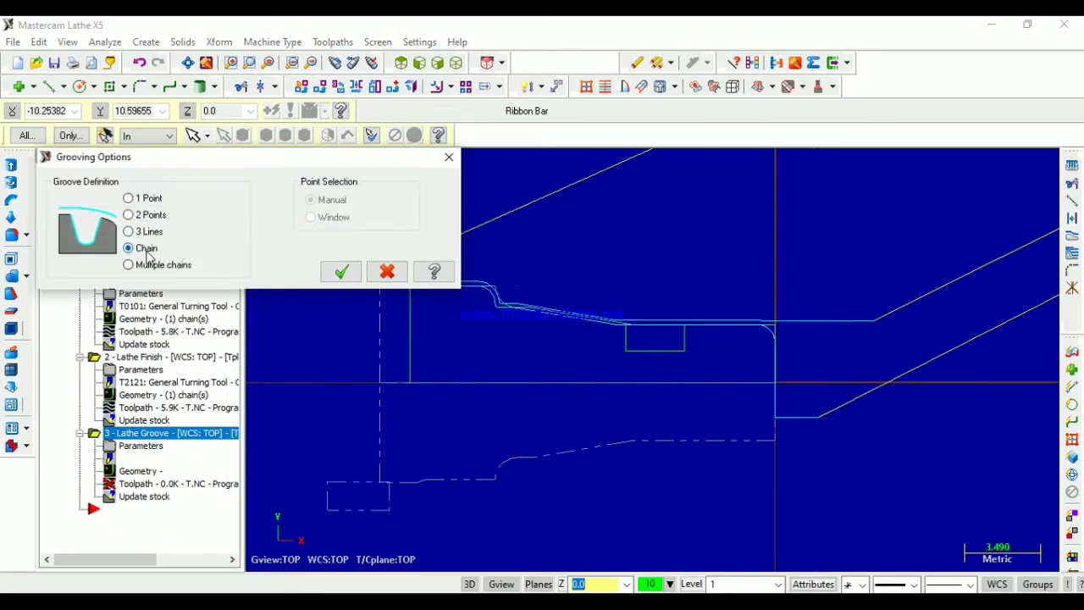
left_click(342, 271)
left_click(104, 187)
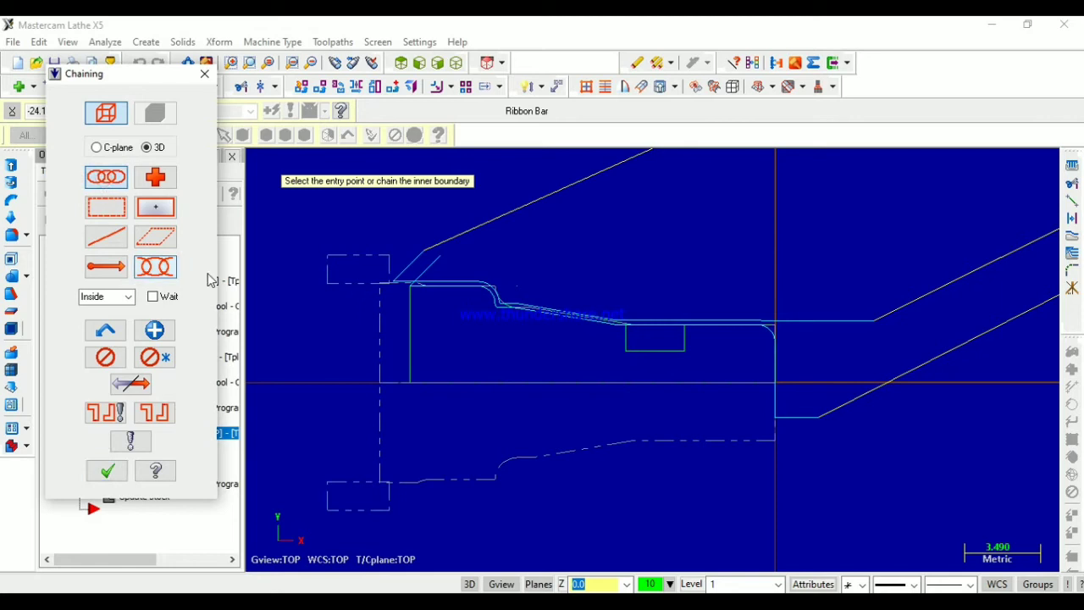
left_click(683, 333)
left_click(626, 333)
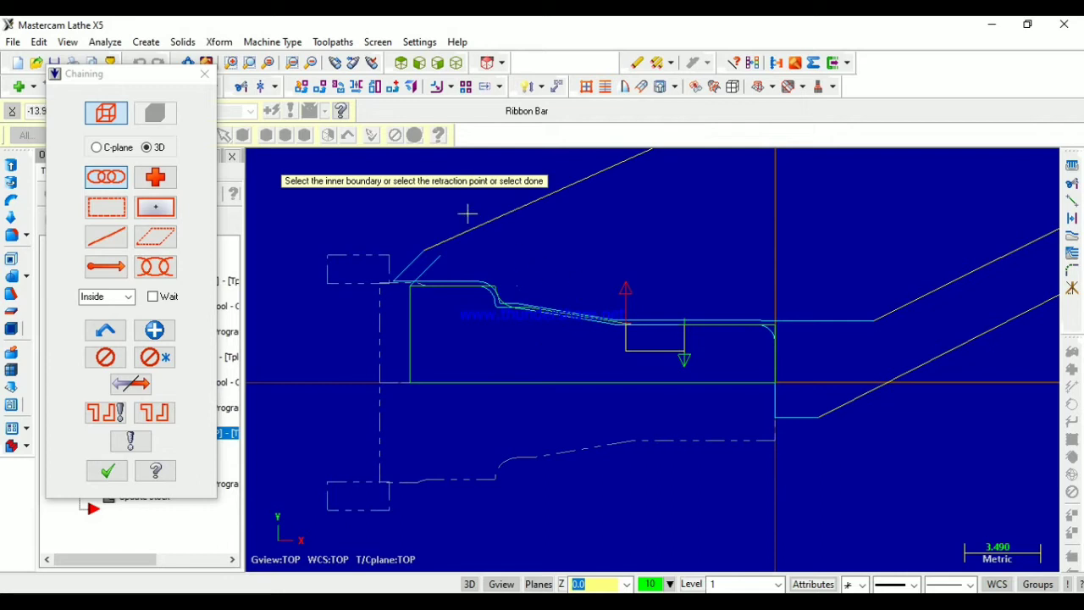
left_click(106, 471)
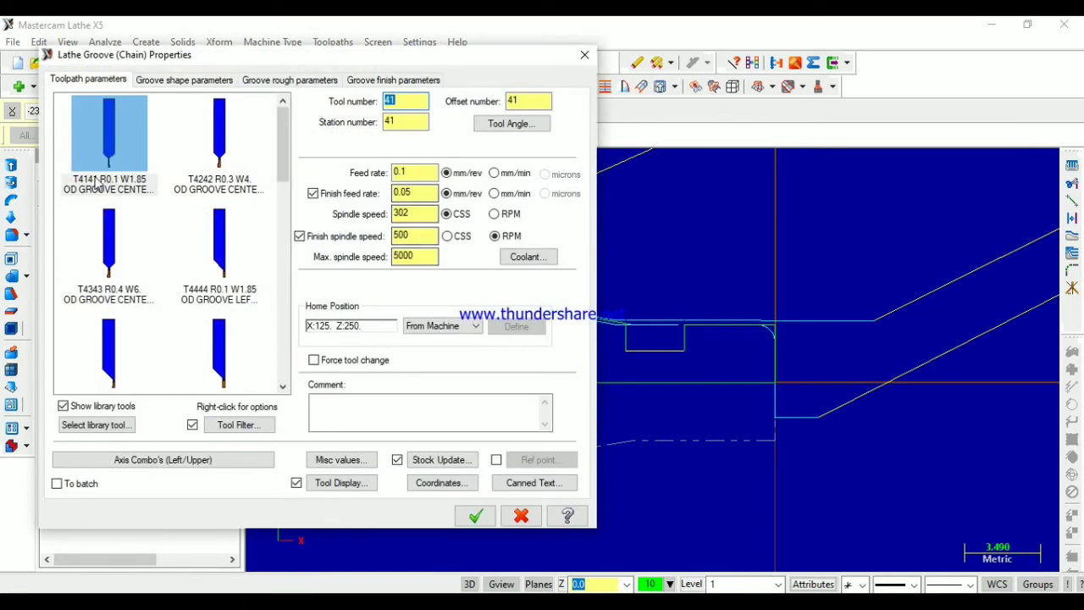
Assign tool T4141 OD Groove Center - Narrow to the Groove toolpath and generate it with the default shape and rough parameters.
scroll(117, 137, "down", 3)
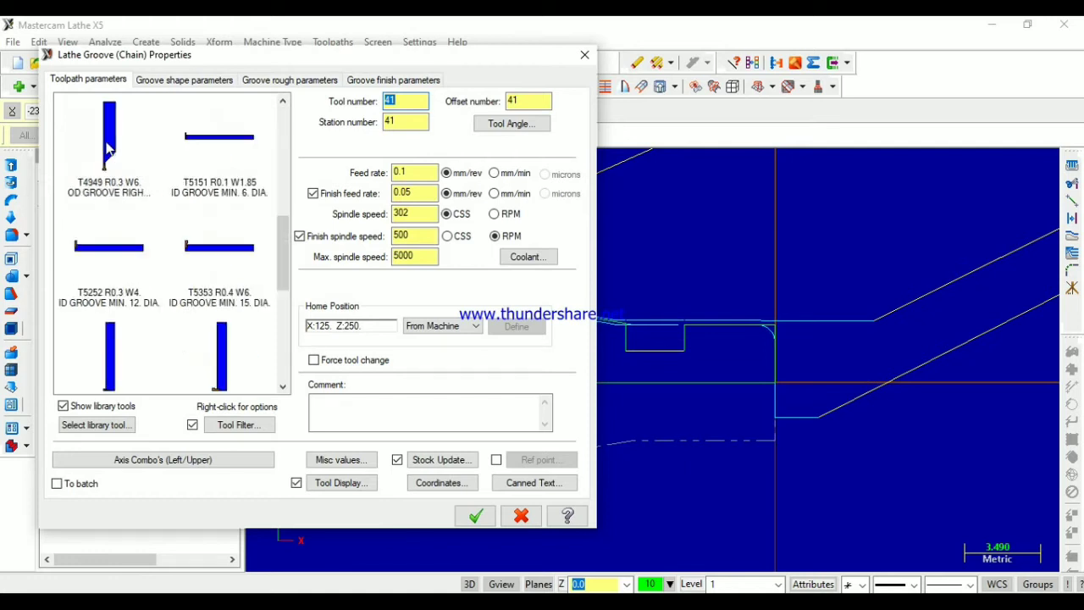
scroll(124, 143, "up", 3)
left_click(104, 144)
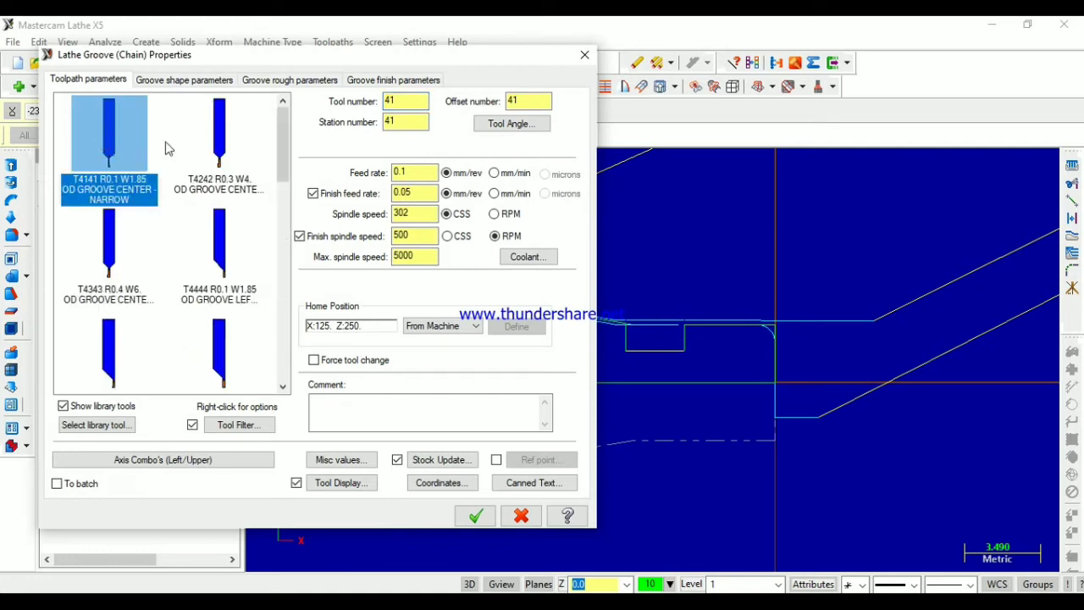
left_click(188, 81)
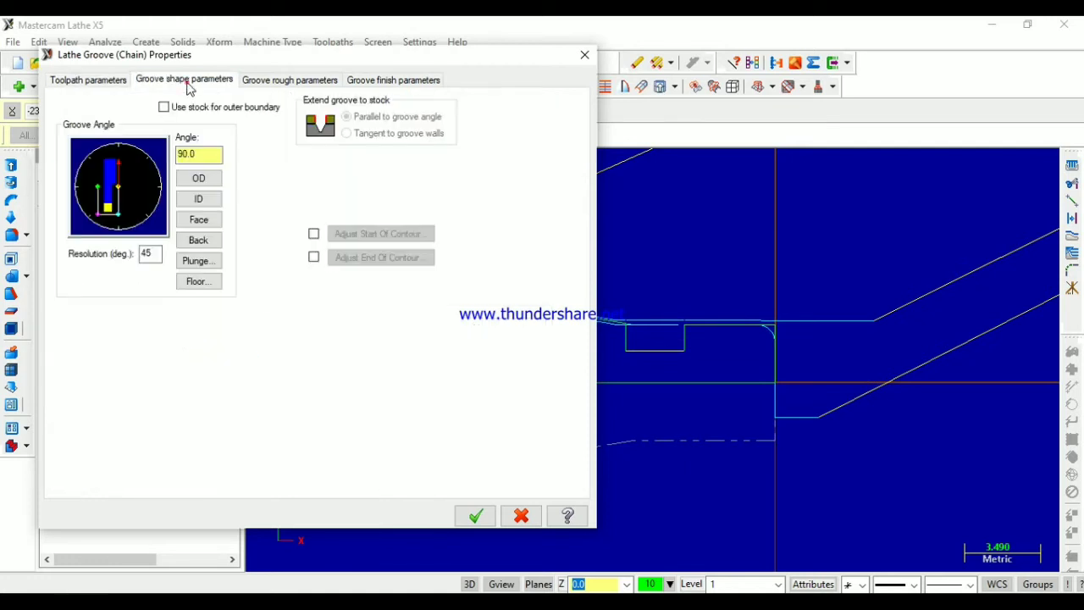
left_click(302, 81)
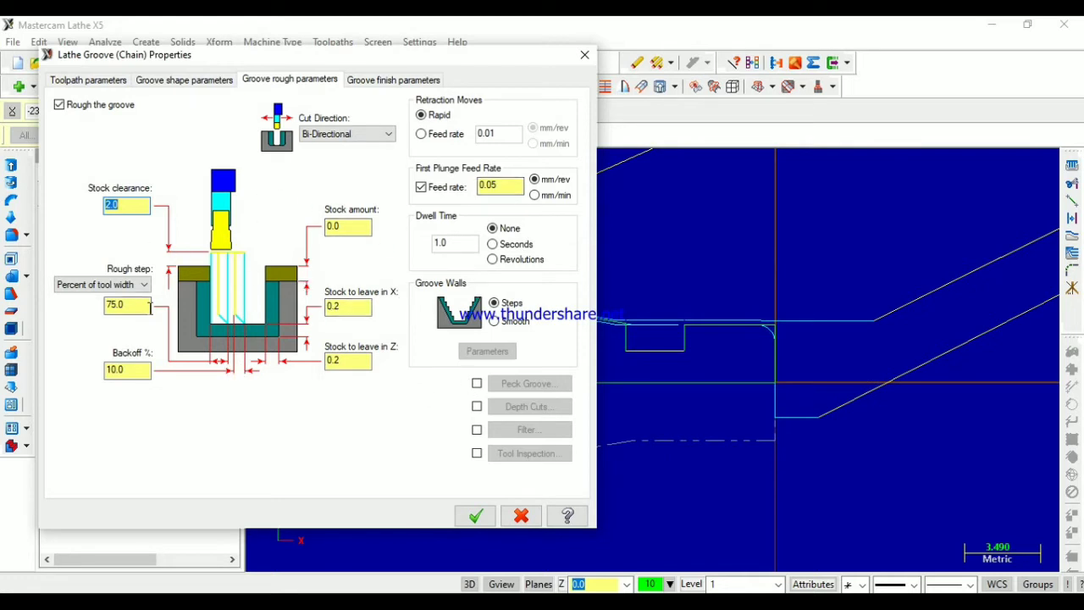
left_click(88, 79)
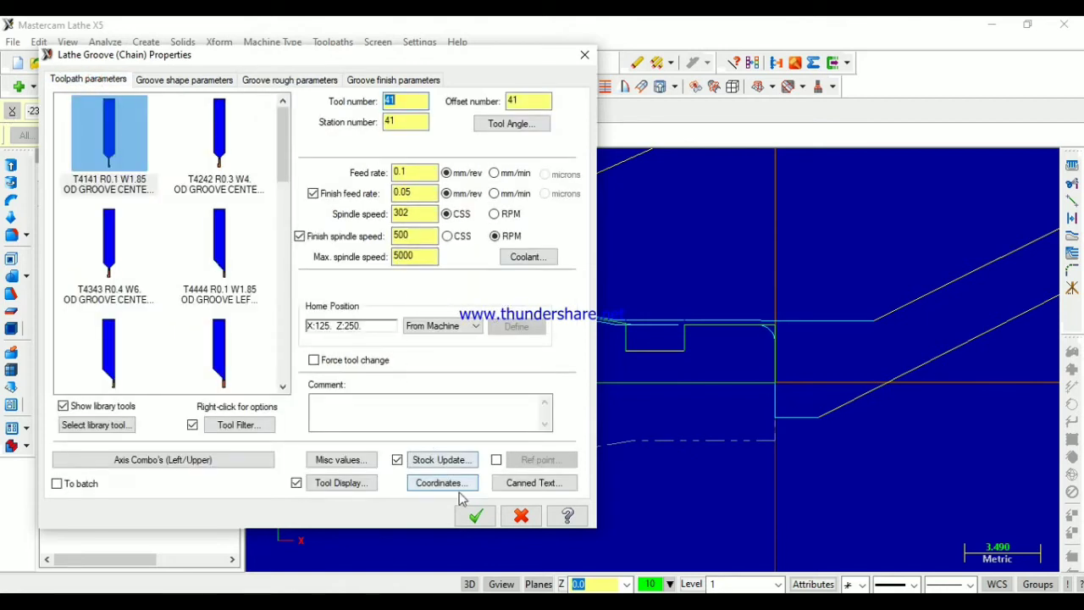
left_click(475, 515)
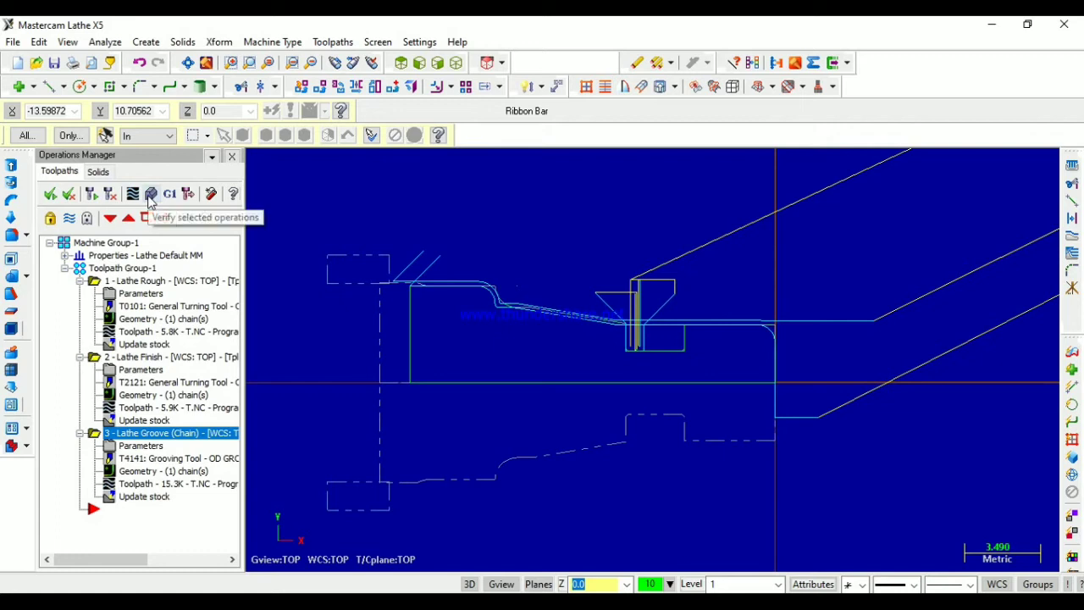
Run a solid verification of the rough, finish and groove operations, inspect the machined part and close the simulation.
left_click(150, 198)
left_click(96, 84)
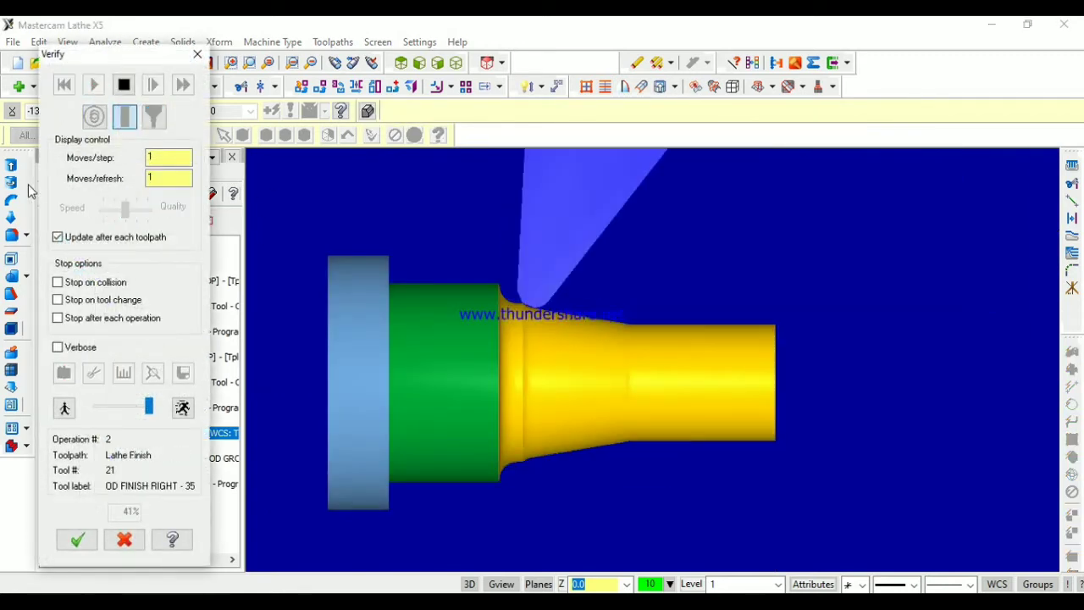
middle_click_drag(836, 380, 668, 438)
mouse_move(827, 367)
middle_mouse_down()
mouse_move(818, 389)
mouse_move(842, 409)
mouse_move(828, 375)
mouse_move(834, 362)
middle_mouse_up()
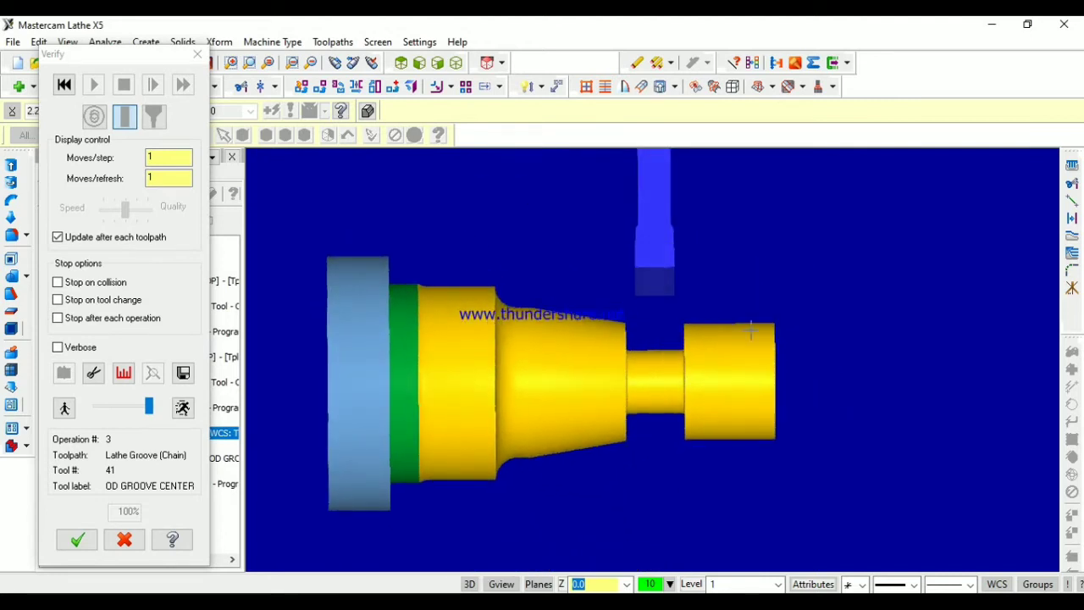
left_click(197, 54)
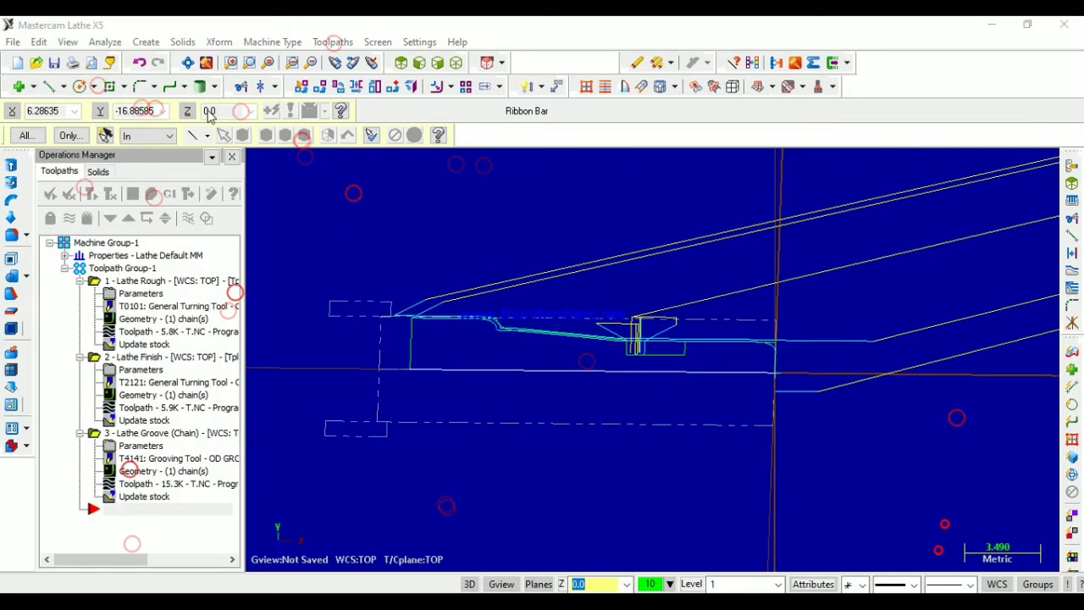
Create a Drill toolpath with the T111111 6 mm diameter spot tool and set its incremental depth to -1.
left_click(337, 43)
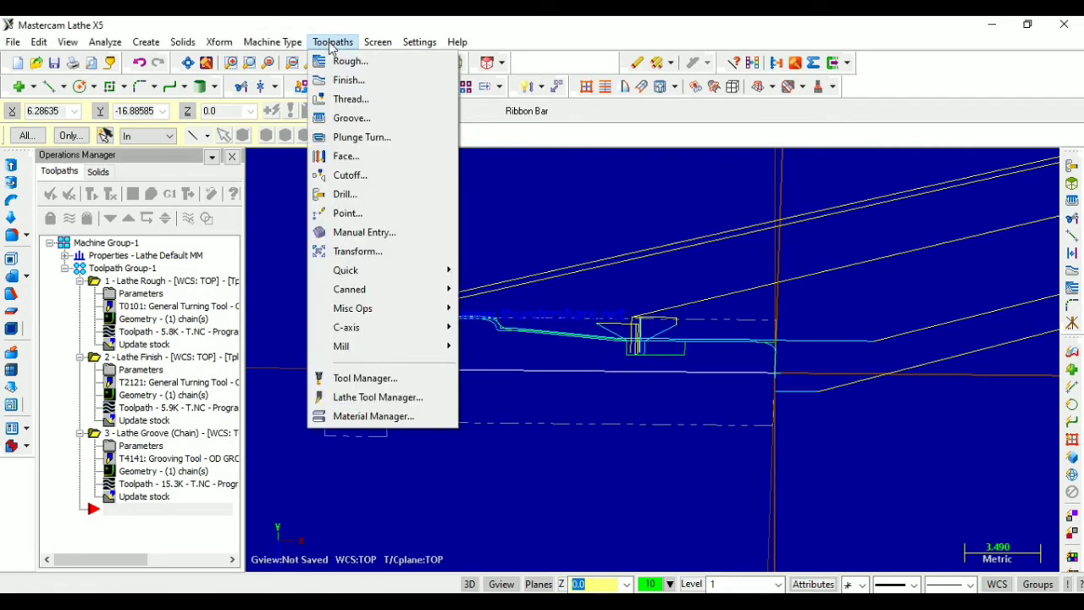
left_click(365, 196)
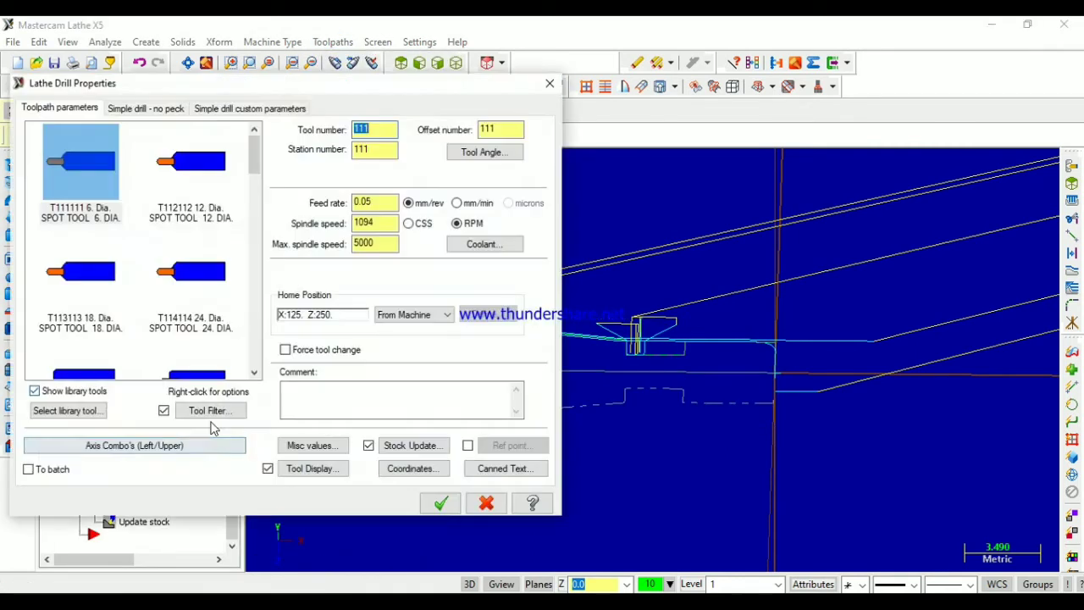
left_click(84, 199)
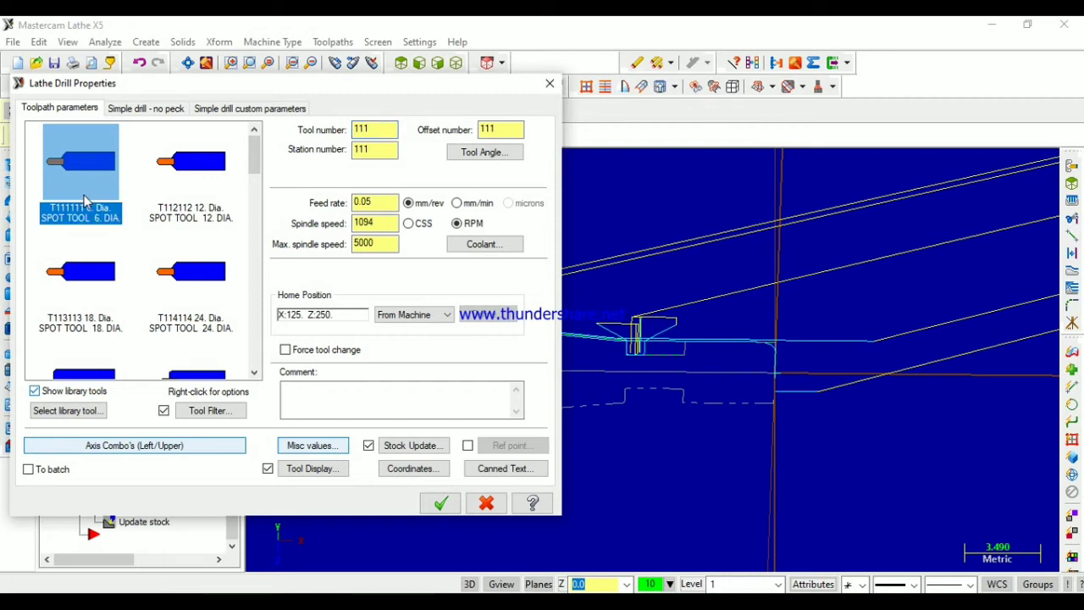
left_click(160, 112)
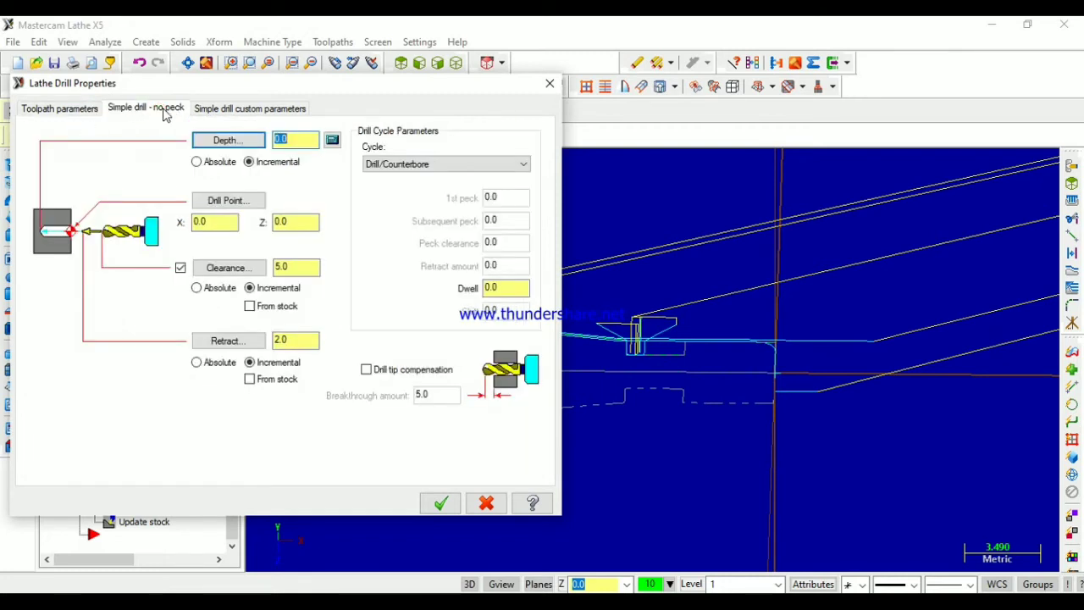
left_click(291, 139)
double_click(291, 138)
type("-1")
left_click(440, 503)
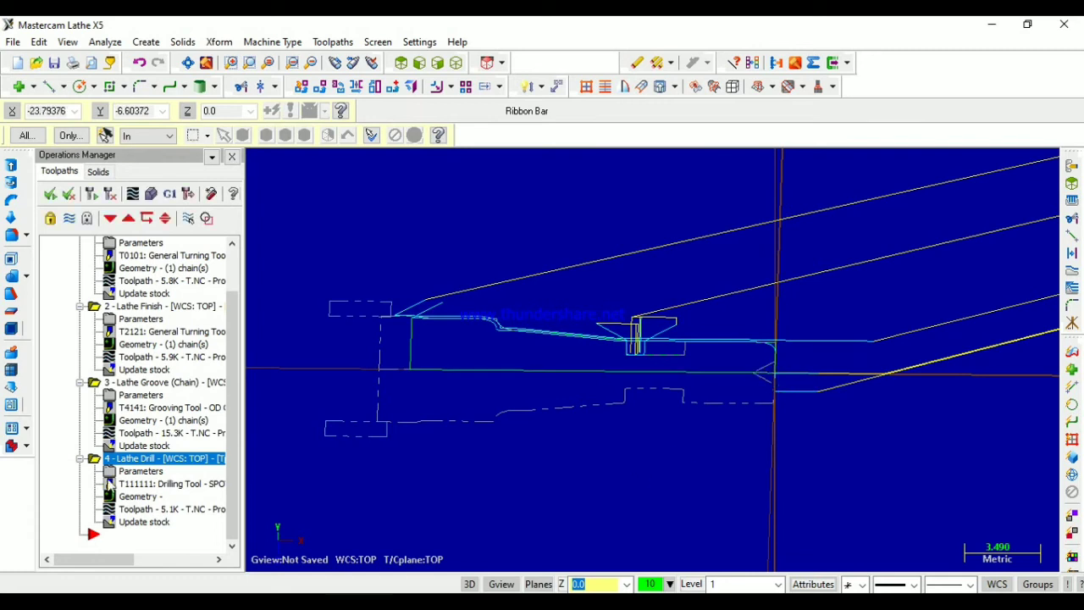
Verify the operations including the spot drill, inspect the front face and the side of the part, and close the simulation.
left_click(150, 195)
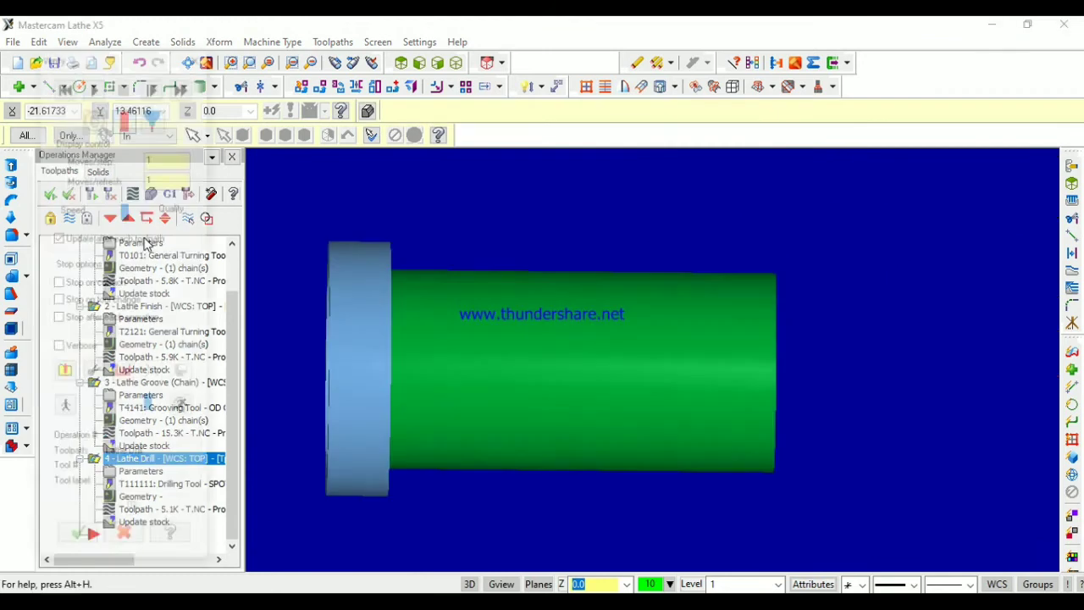
left_click(94, 85)
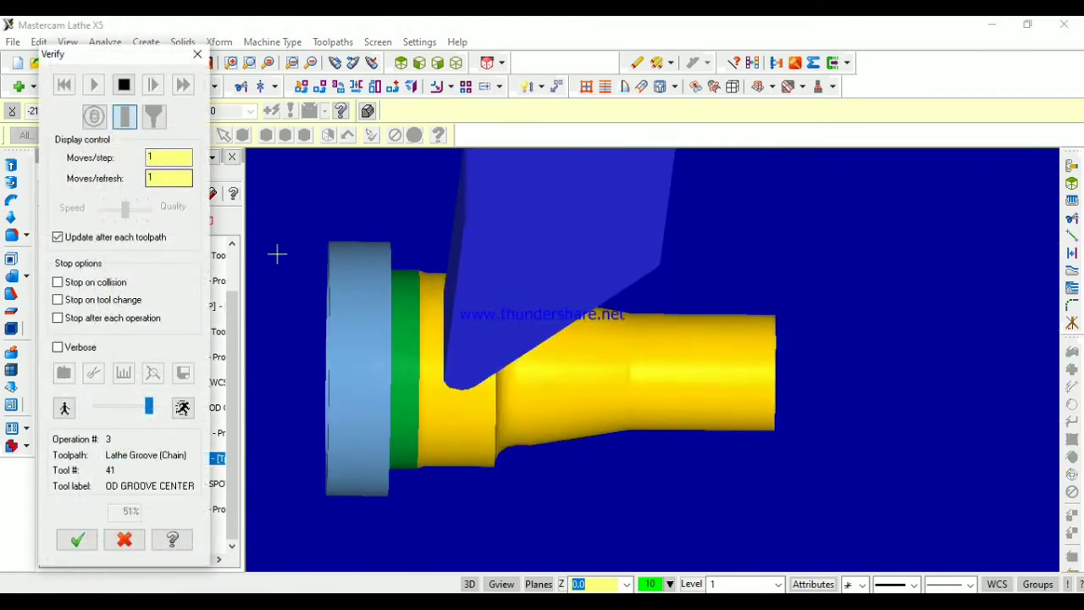
middle_click_drag(616, 377, 458, 384)
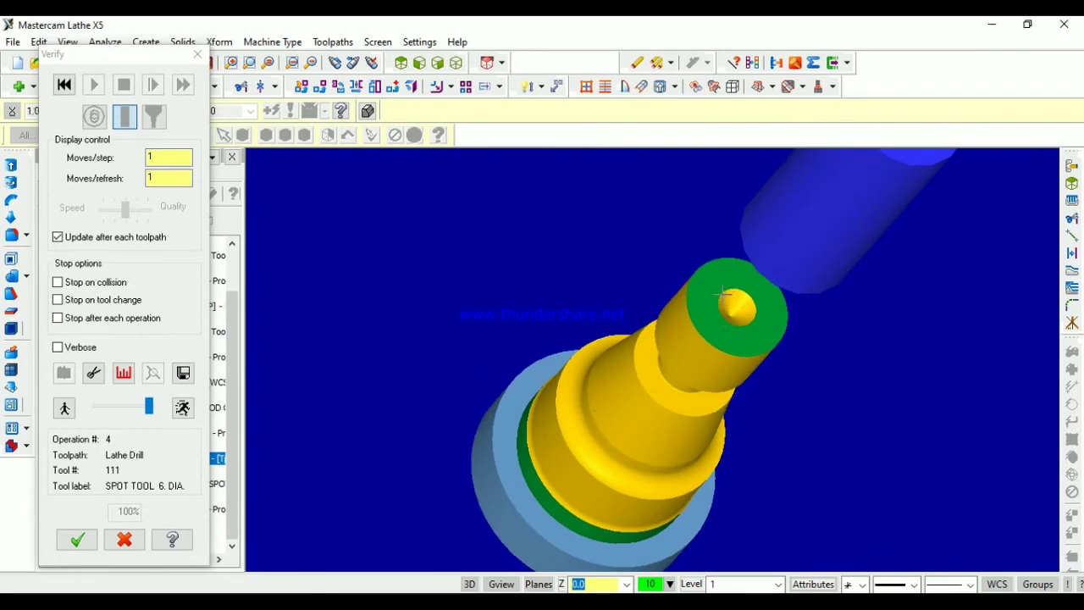
middle_click_drag(377, 349, 525, 259)
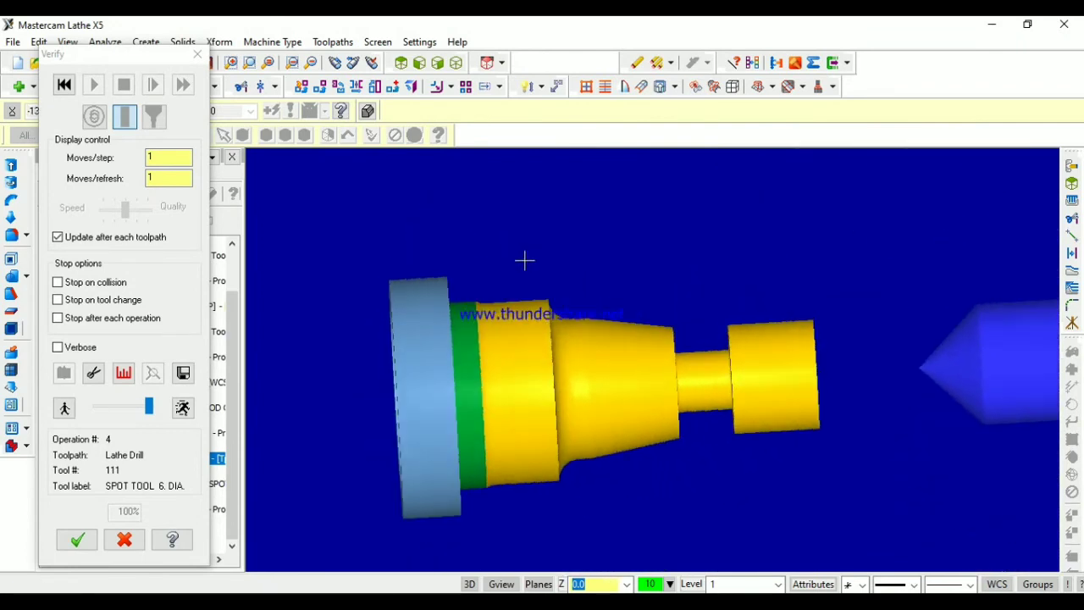
key("Escape")
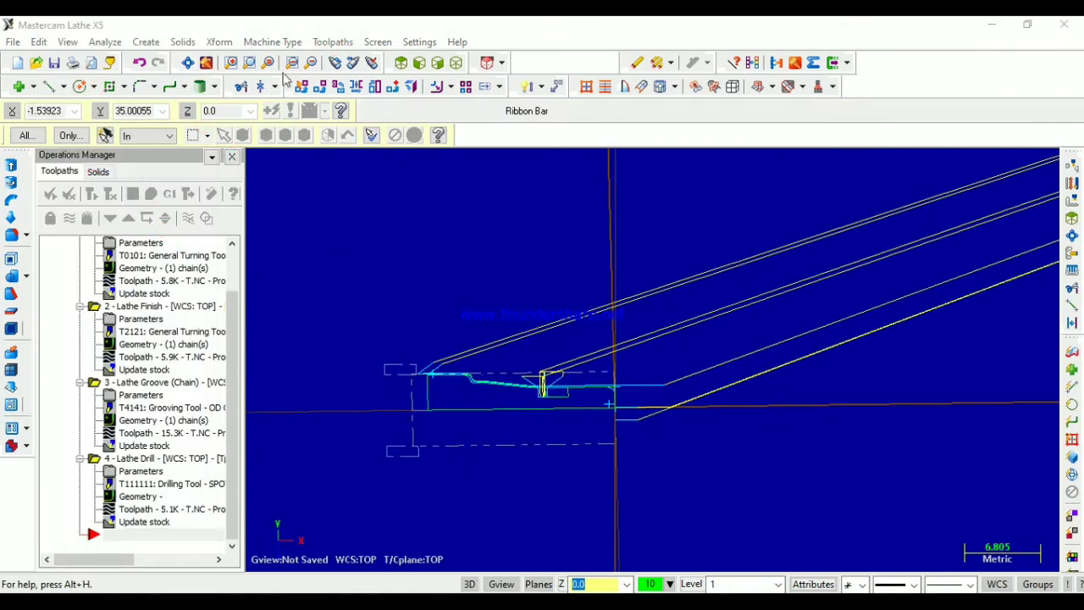
Start a Thread toolpath and select tool T9191 OD Thread Left - Small.
left_click(332, 41)
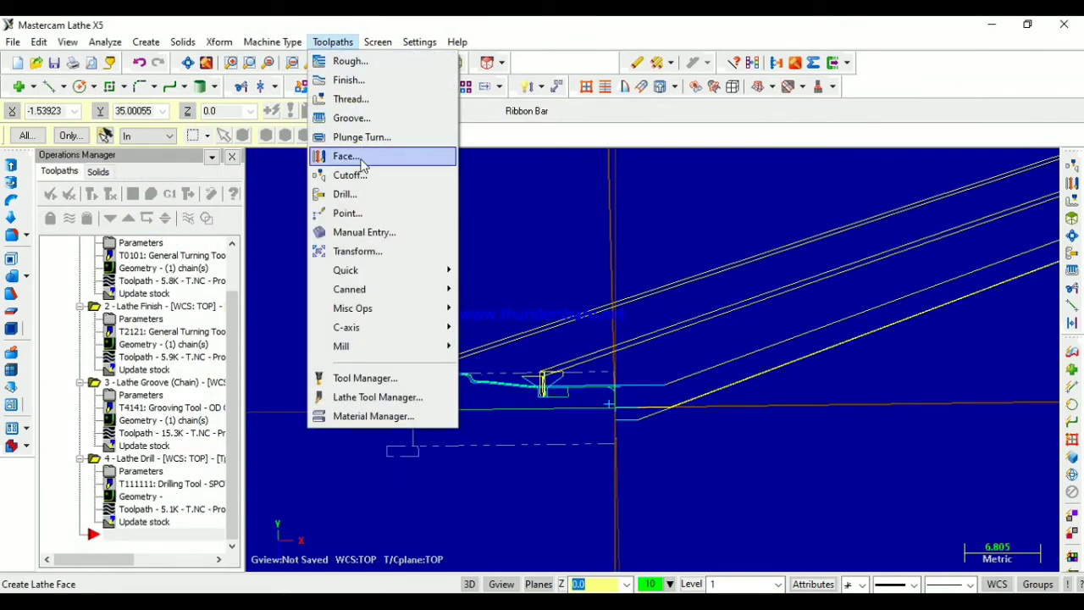
left_click(362, 101)
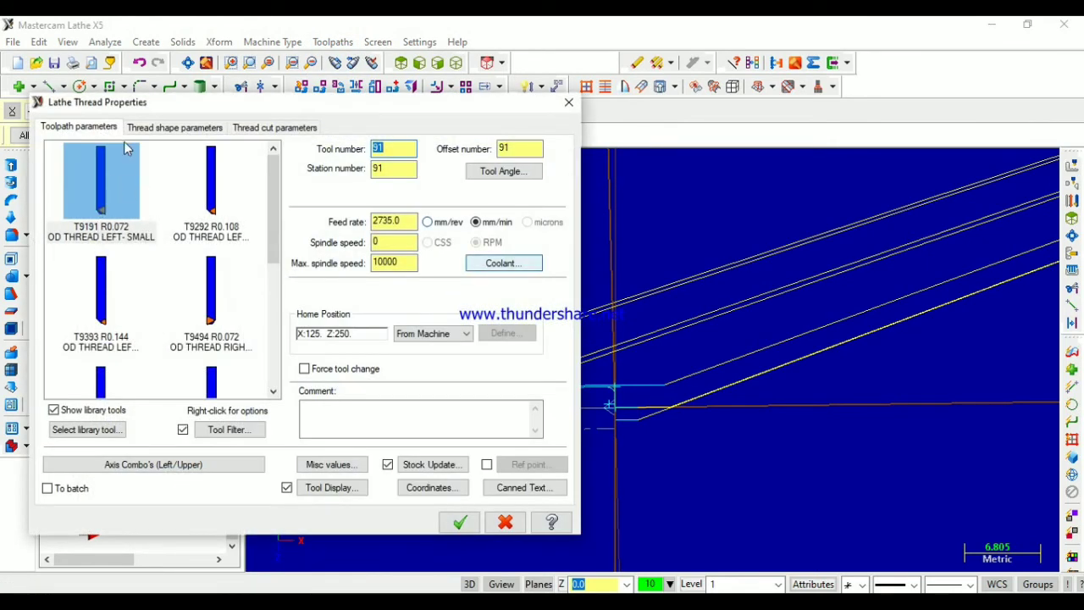
left_click(84, 209)
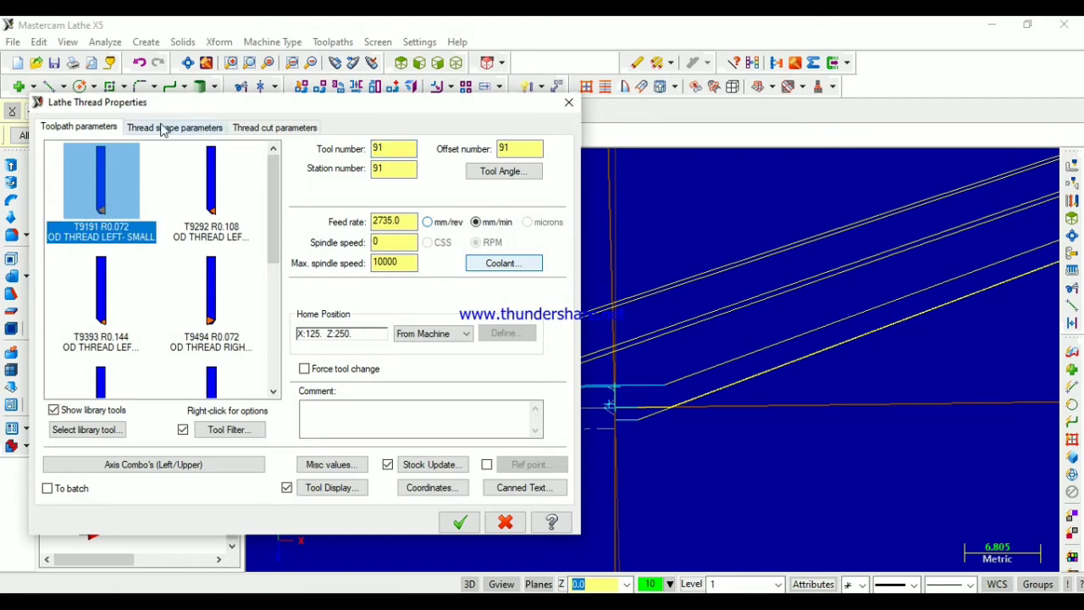
Define the thread's start position at the part's front face and its end position at about Z -3.32 on the front outer diameter.
left_click(191, 129)
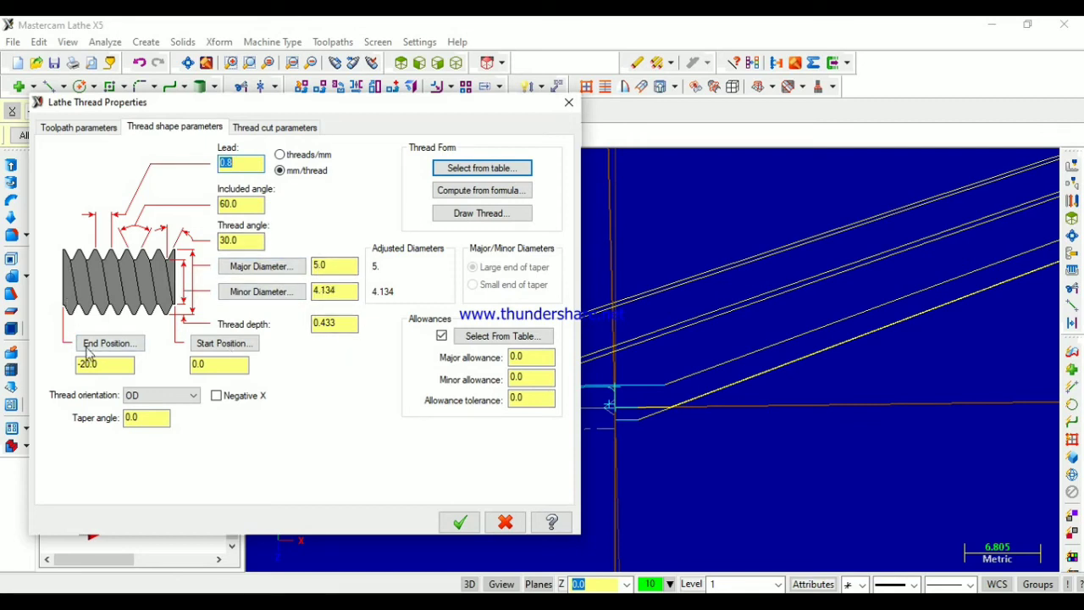
left_click(216, 345)
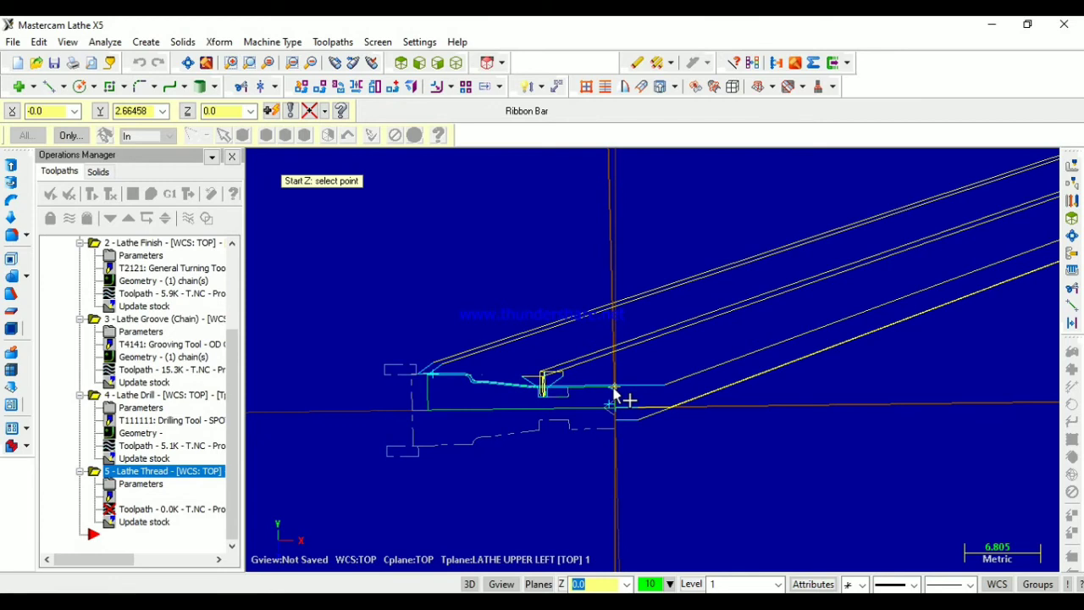
left_click(615, 391)
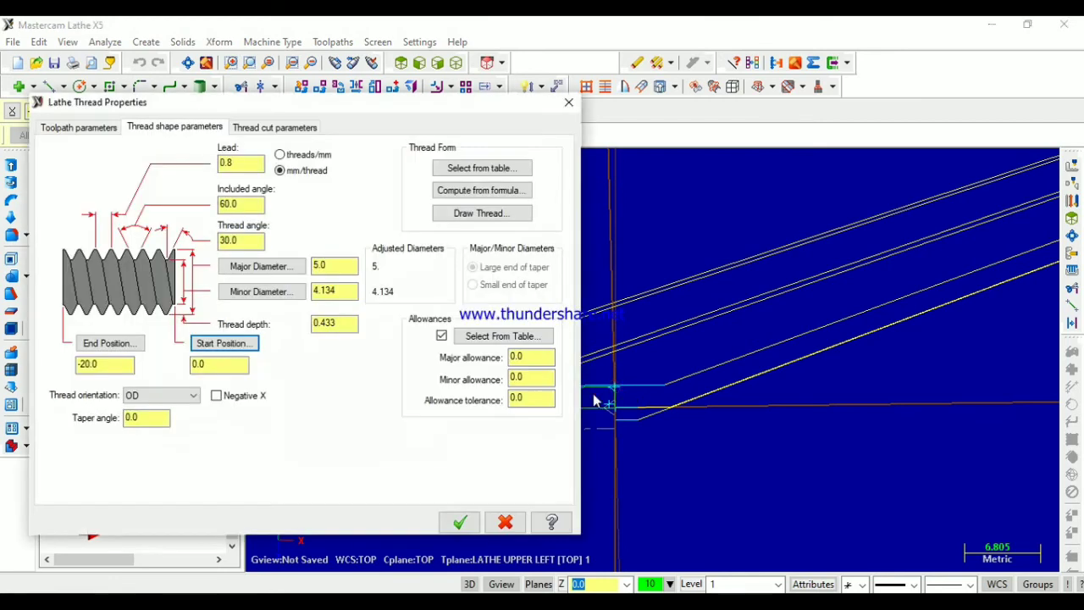
left_click(110, 344)
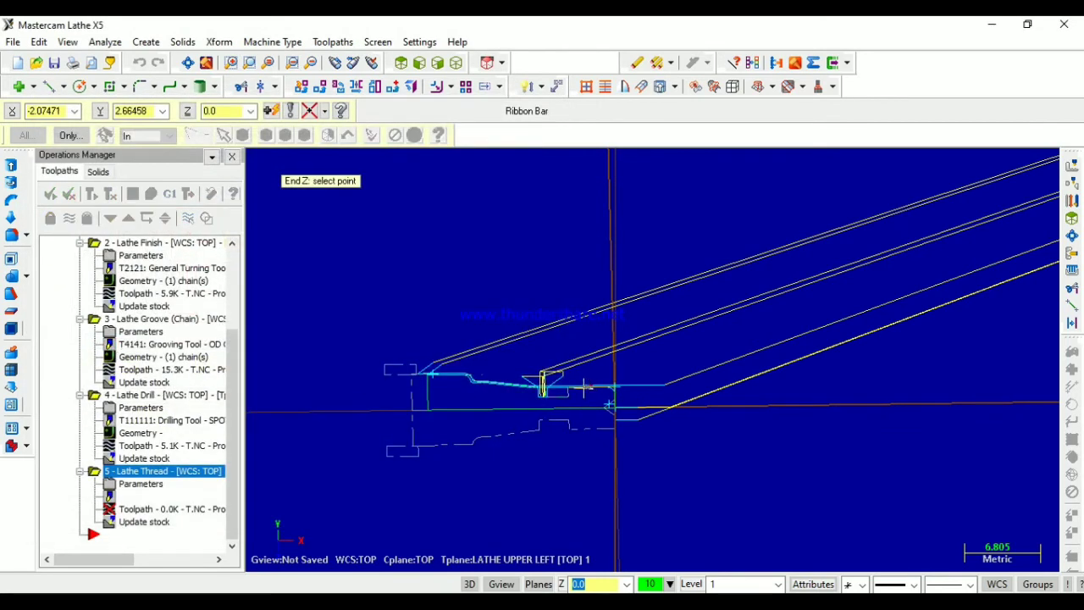
left_click(580, 387)
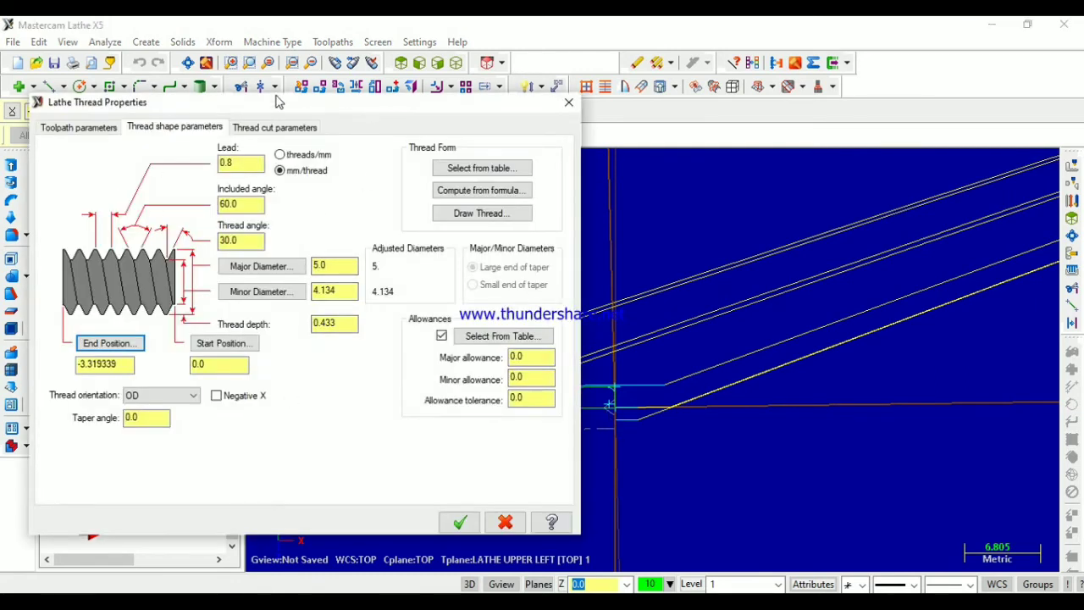
Review the thread cut parameters, open the Metric M Profile thread table for the thread form, and create the Thread toolpath.
left_click(303, 128)
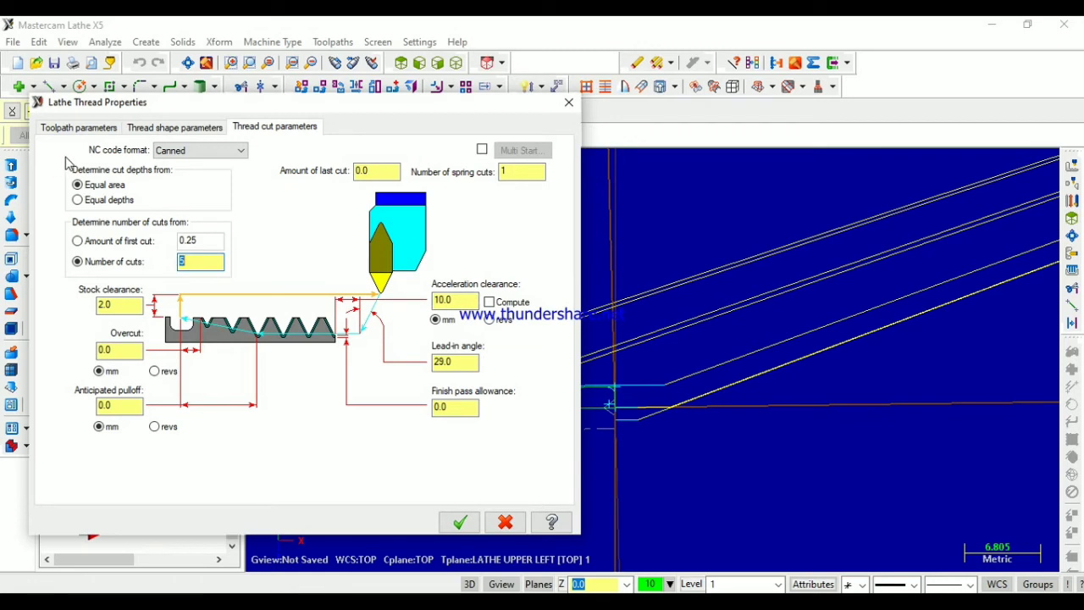
left_click(179, 131)
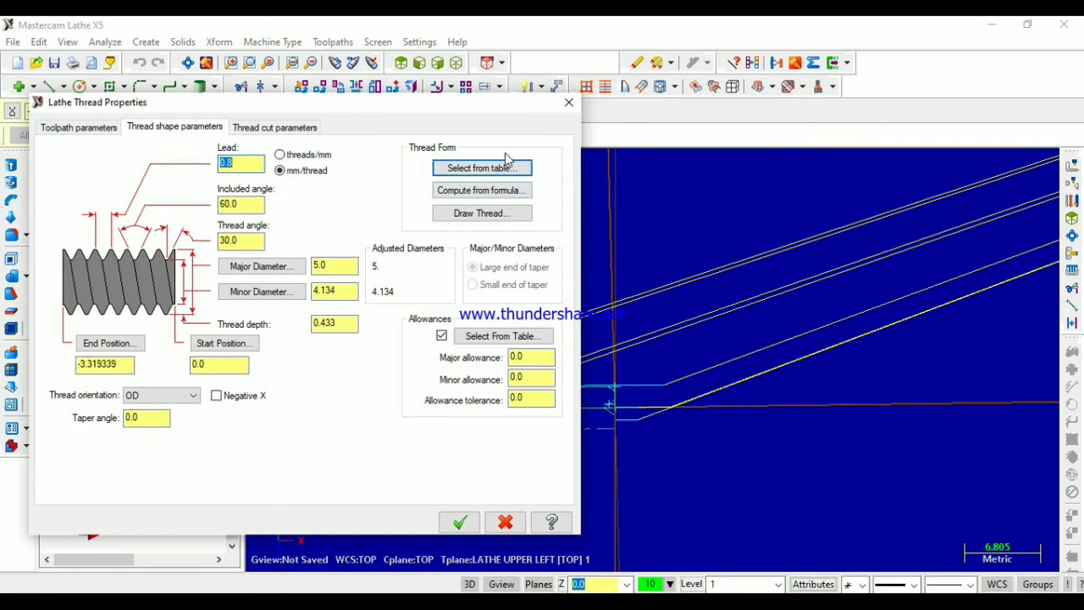
left_click(485, 171)
left_click(484, 169)
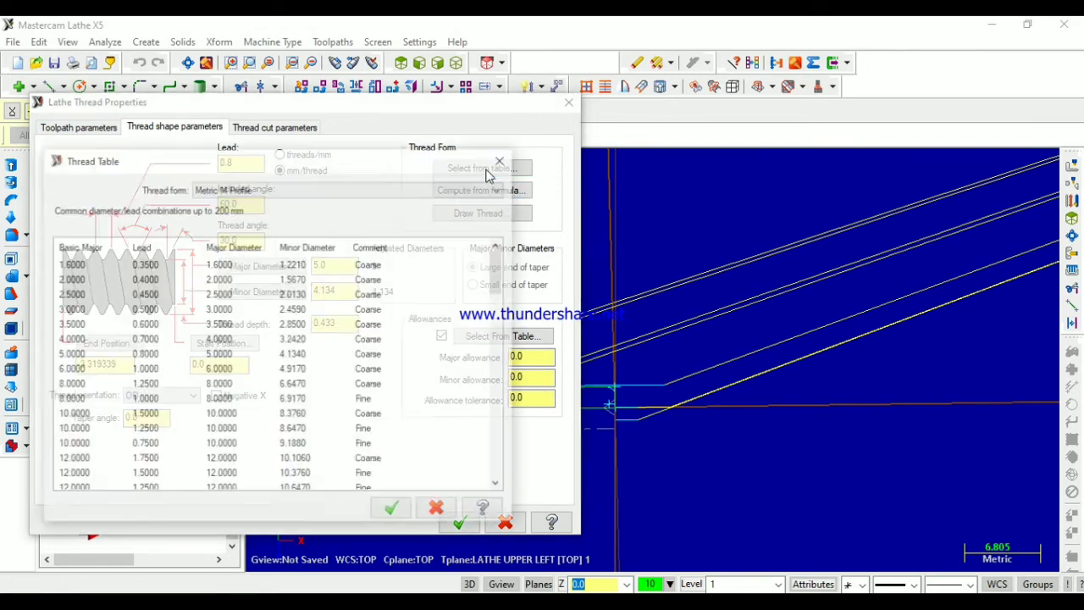
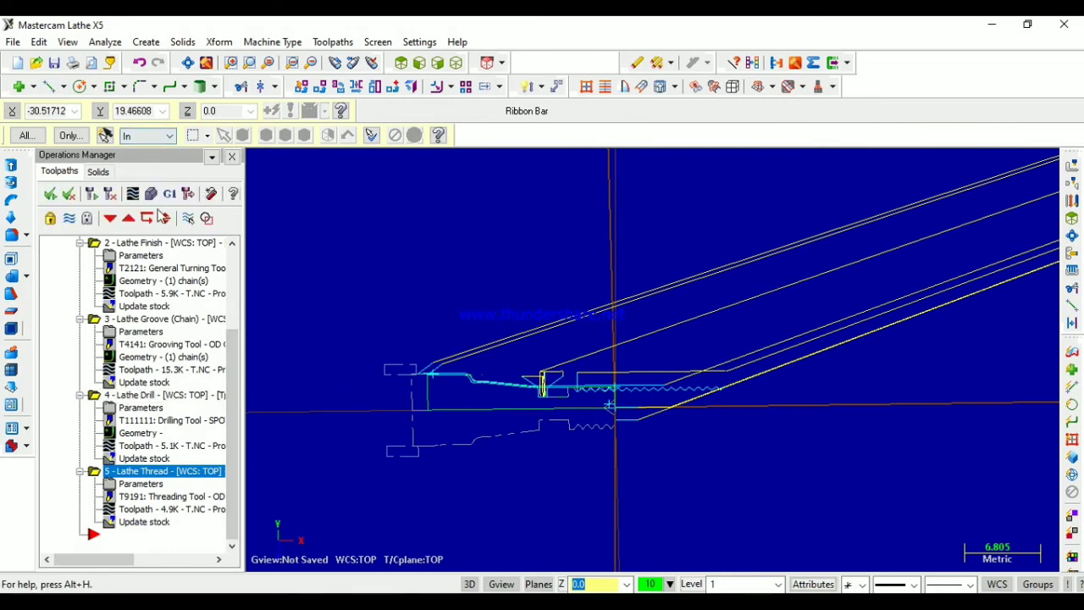
Run the solid verification including the thread operation, inspect the threaded end from the side, and close the simulation.
left_click(151, 196)
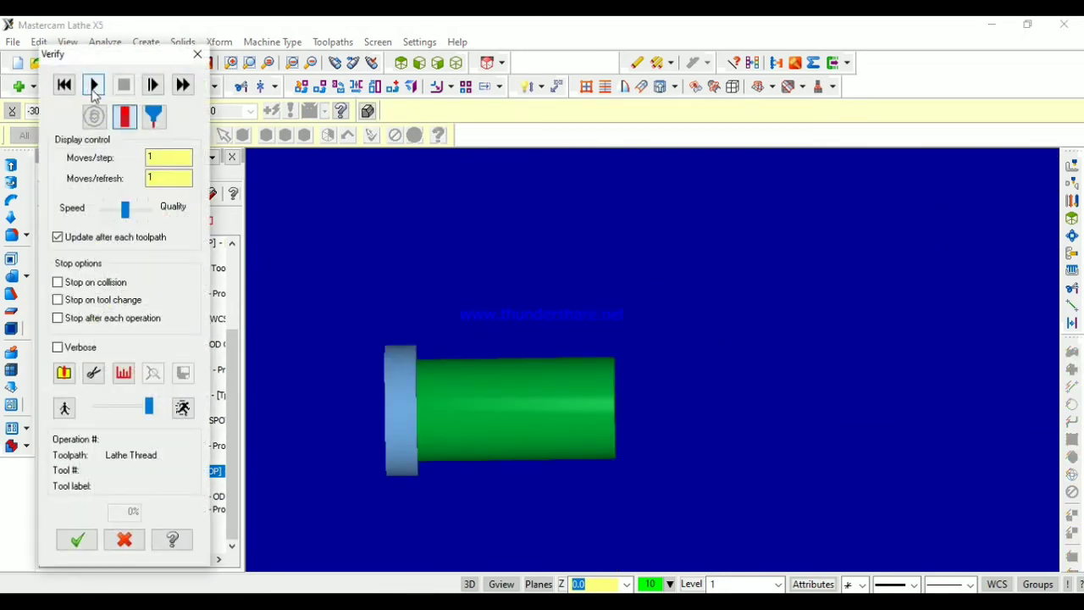
left_click(94, 86)
middle_click_drag(711, 388, 603, 398)
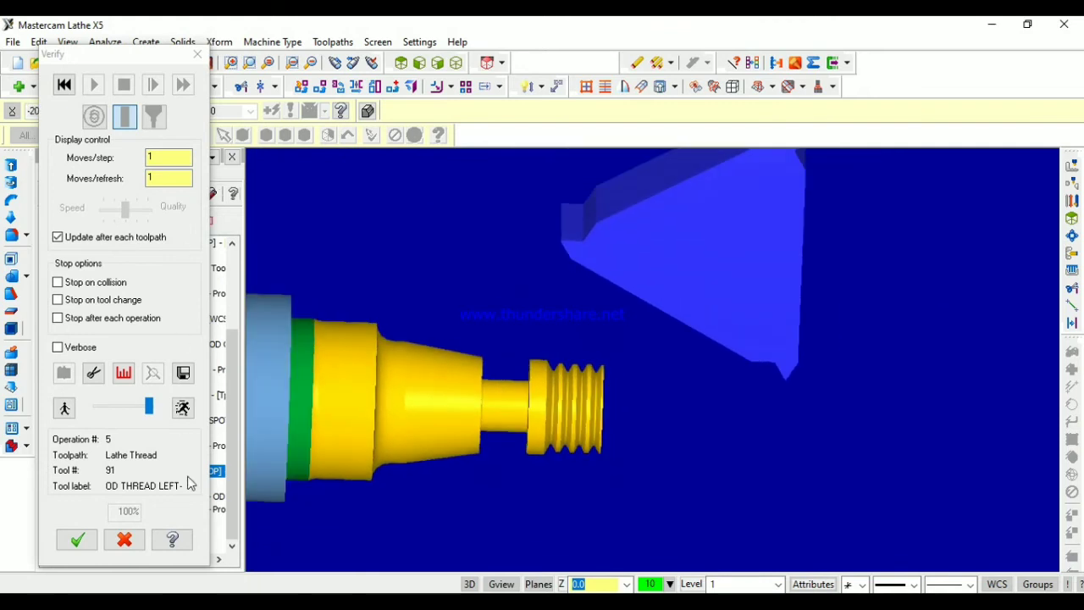
left_click(76, 541)
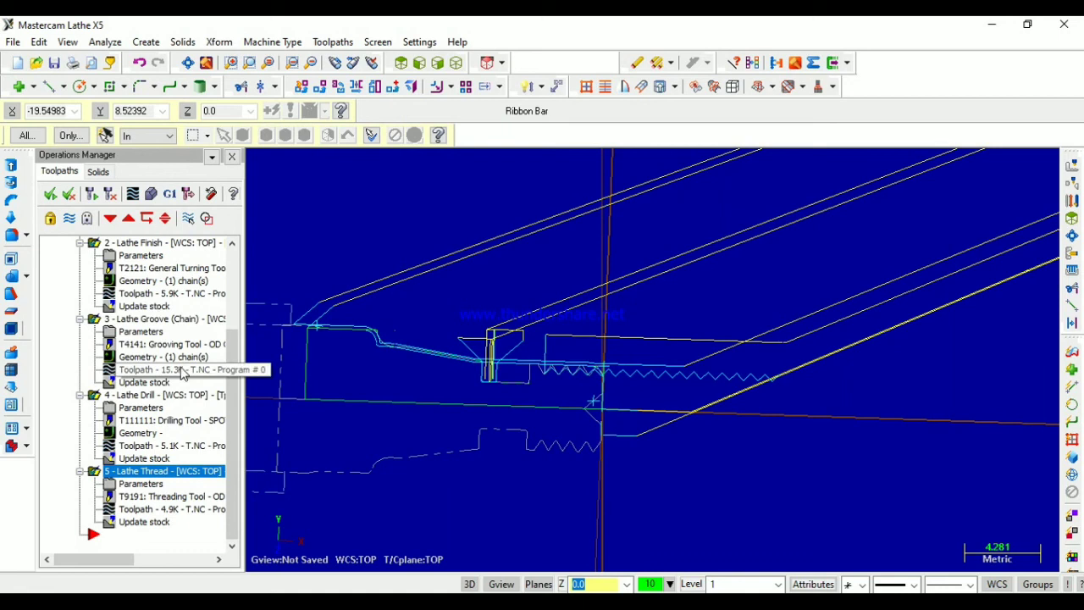
Create a Face toolpath with tool T3131 Rough Face Right - 80 deg., using the stock and a finish Z of -.1.
scroll(182, 373, "up", 2)
left_click(333, 41)
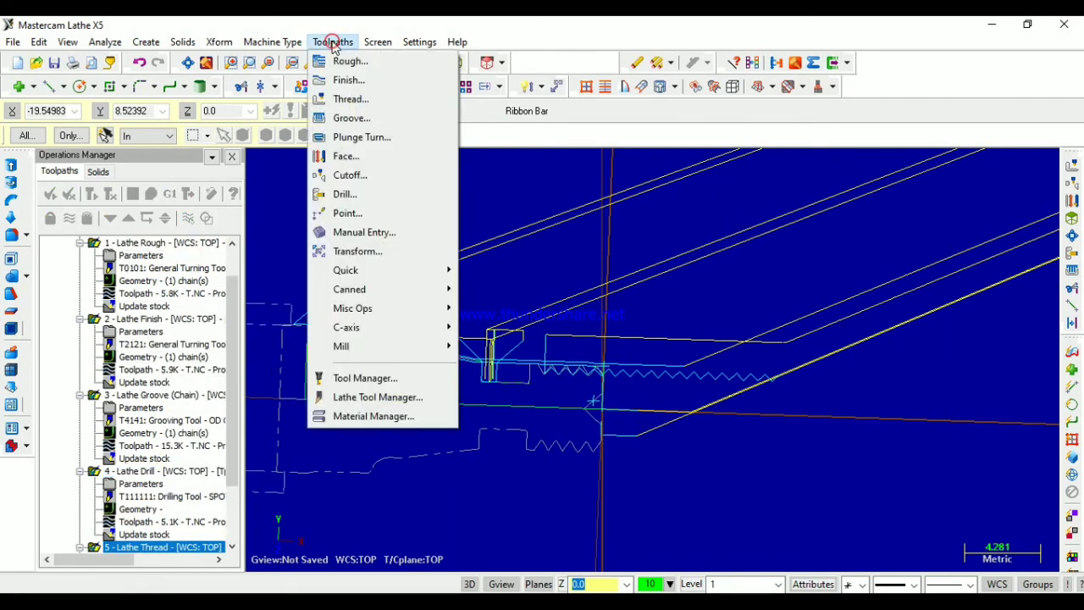
left_click(347, 156)
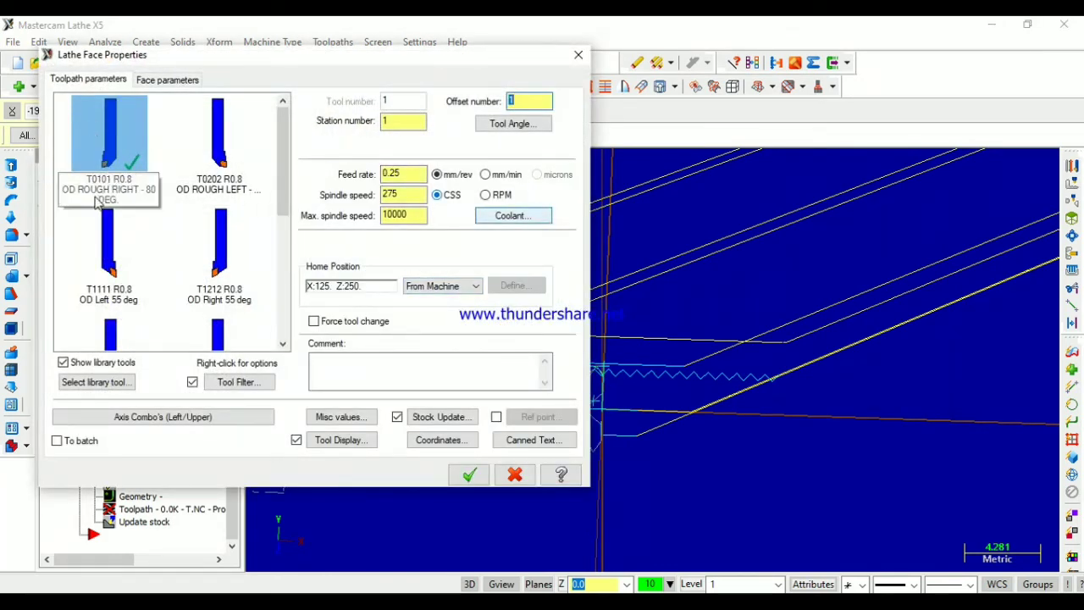
scroll(106, 196, "down", 3)
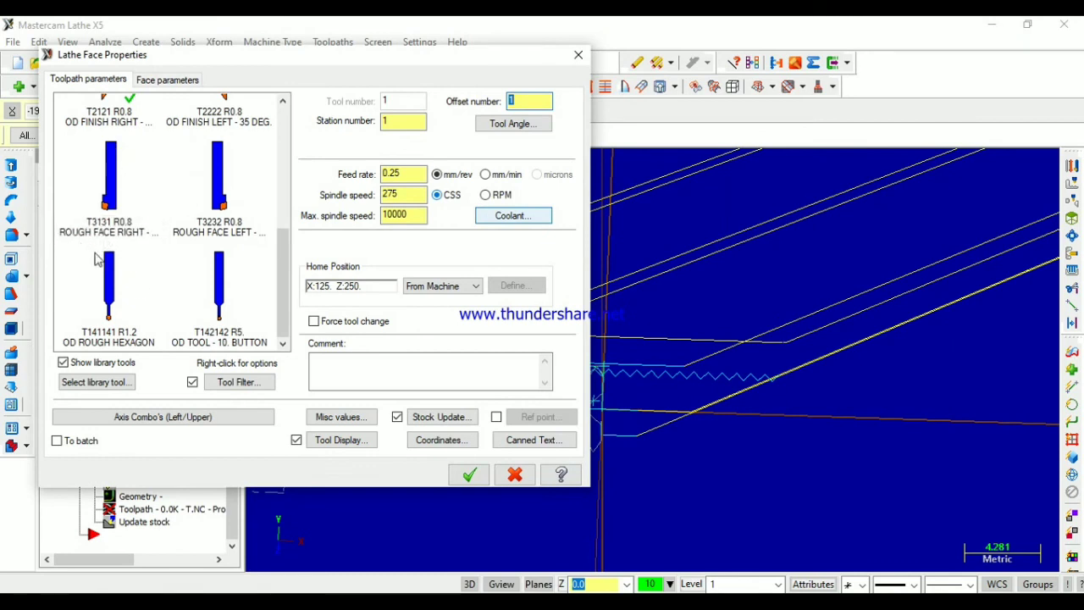
left_click(110, 202)
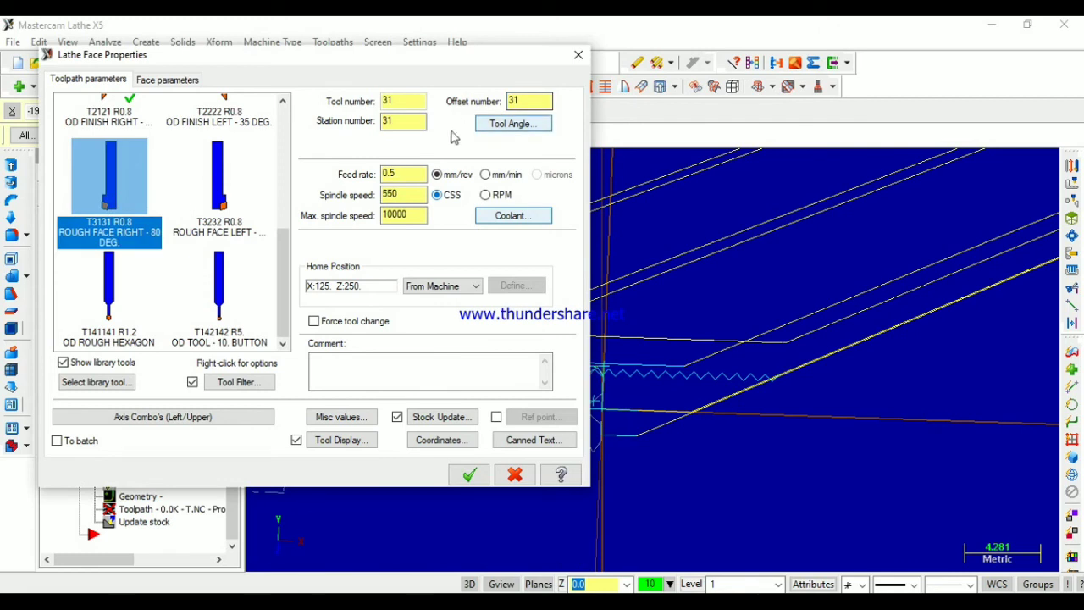
left_click(172, 80)
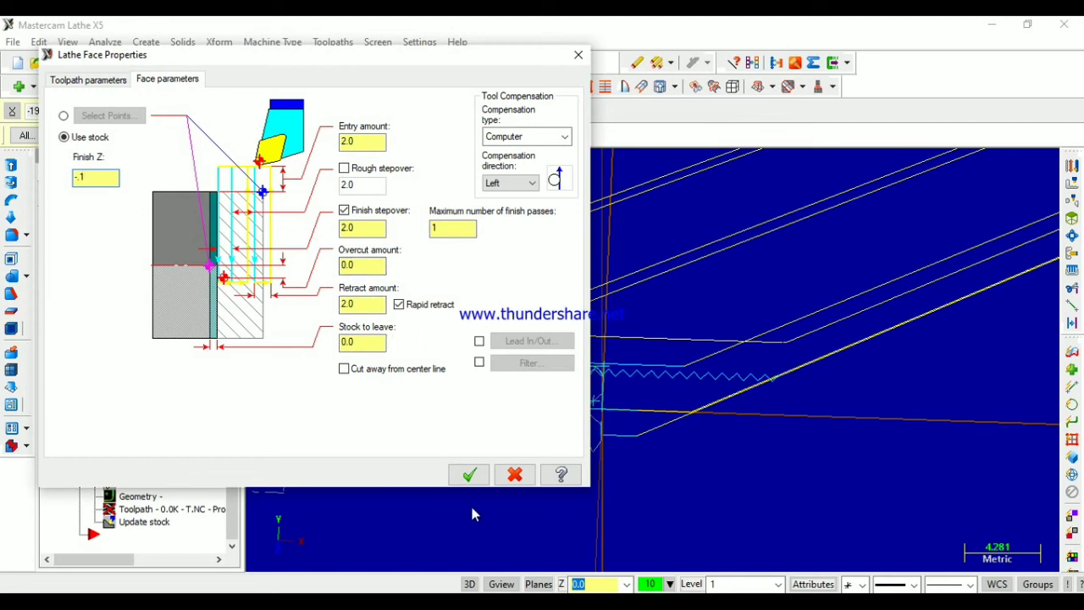
left_click(475, 479)
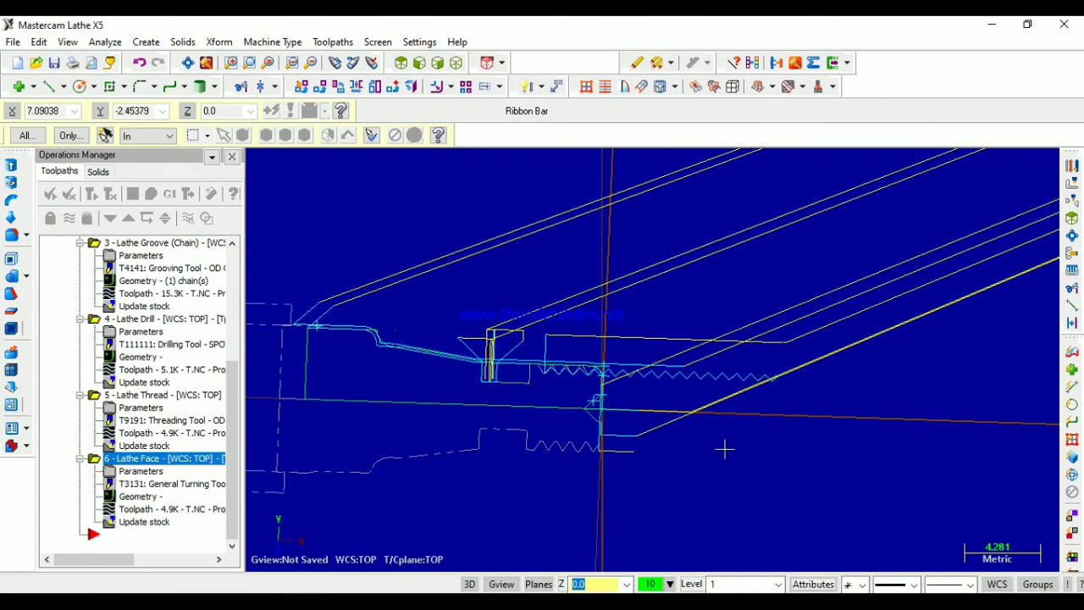
Verify the operations including the facing cut, inspect the machined part's front face and side, and close the simulation.
scroll(712, 430, "down", 3)
scroll(646, 475, "up", 3)
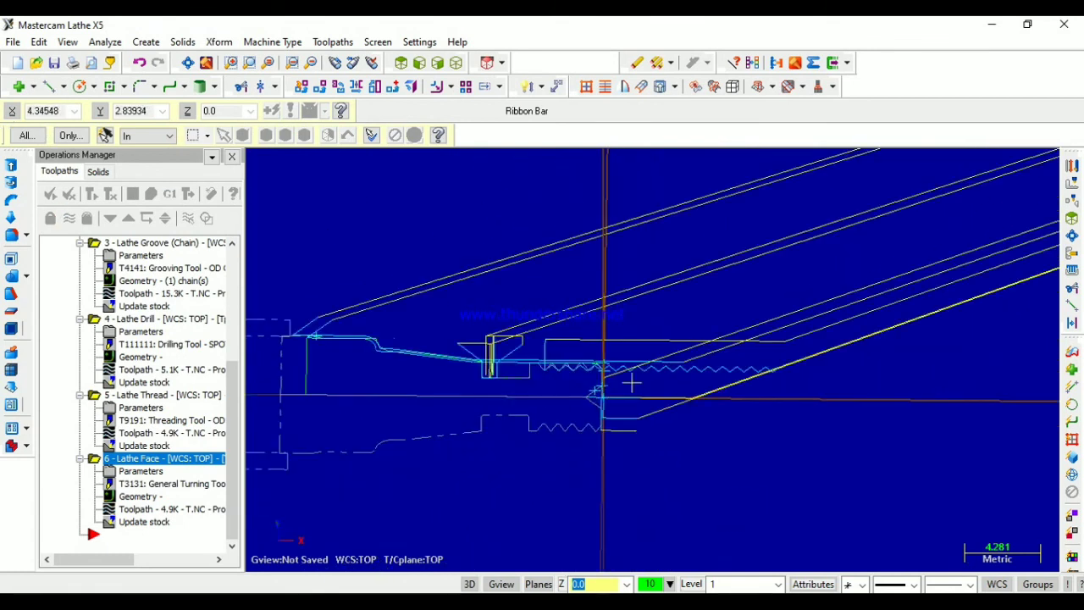
scroll(419, 416, "down", 1)
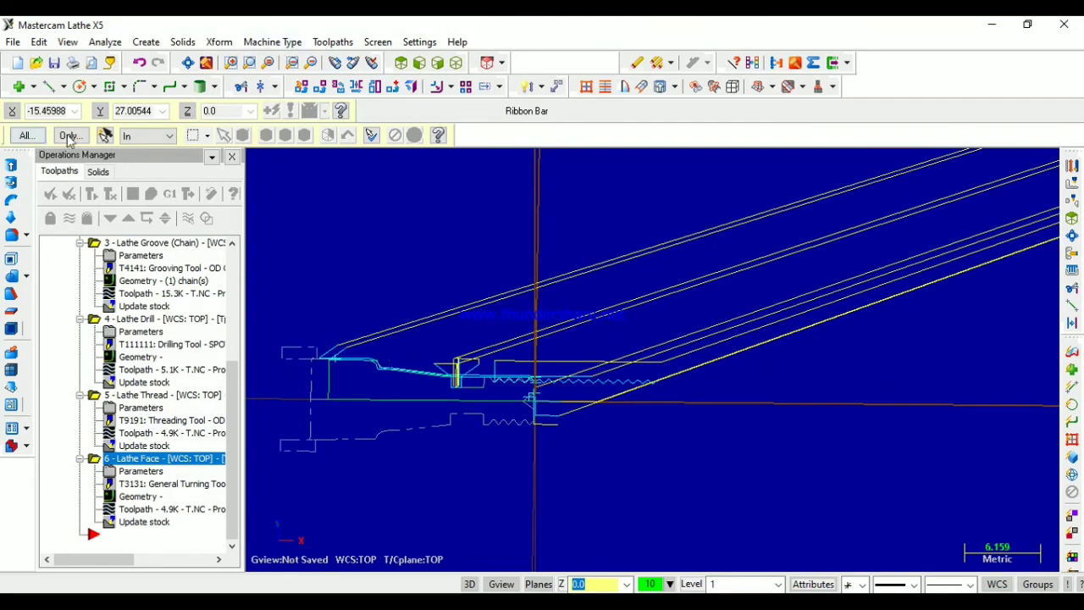
left_click(151, 195)
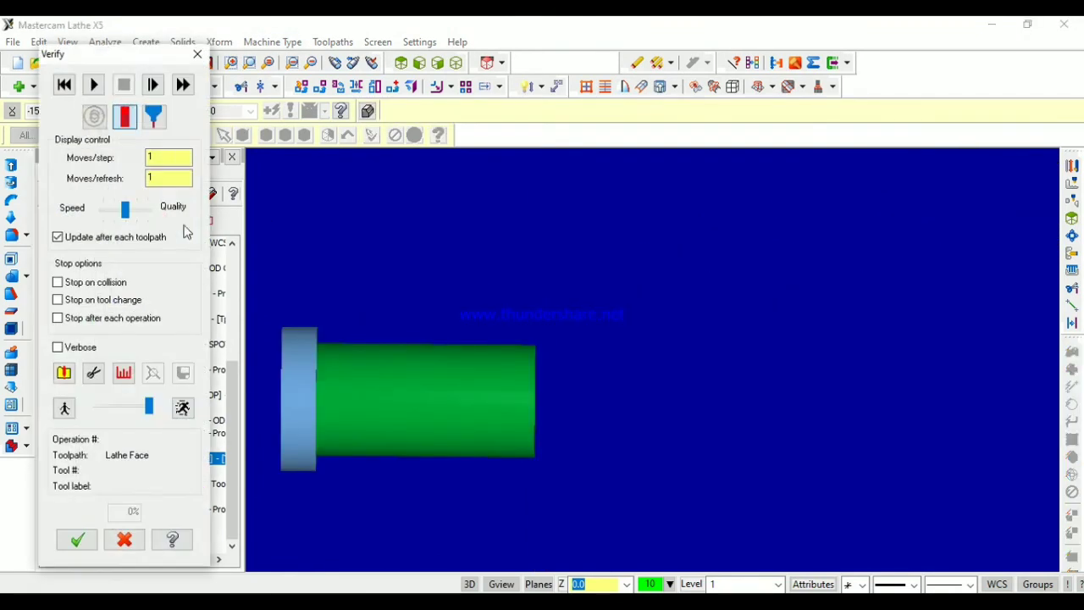
left_click(95, 84)
mouse_move(437, 354)
middle_mouse_down()
mouse_move(365, 433)
mouse_move(354, 512)
mouse_move(313, 515)
mouse_move(317, 534)
mouse_move(634, 337)
middle_mouse_up()
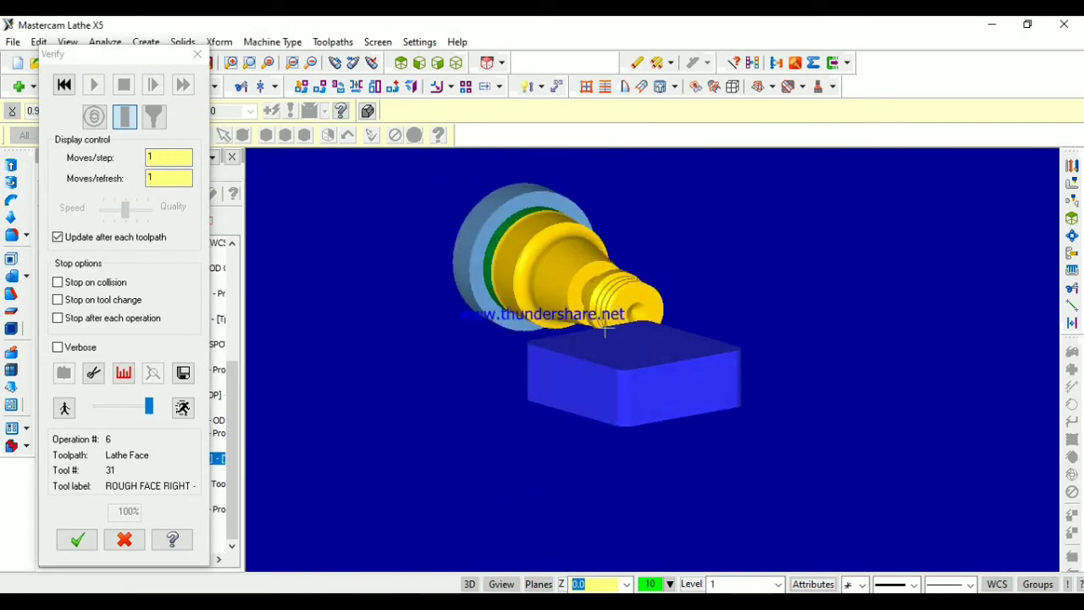
middle_click_drag(386, 439, 516, 279)
scroll(593, 383, "up", 5)
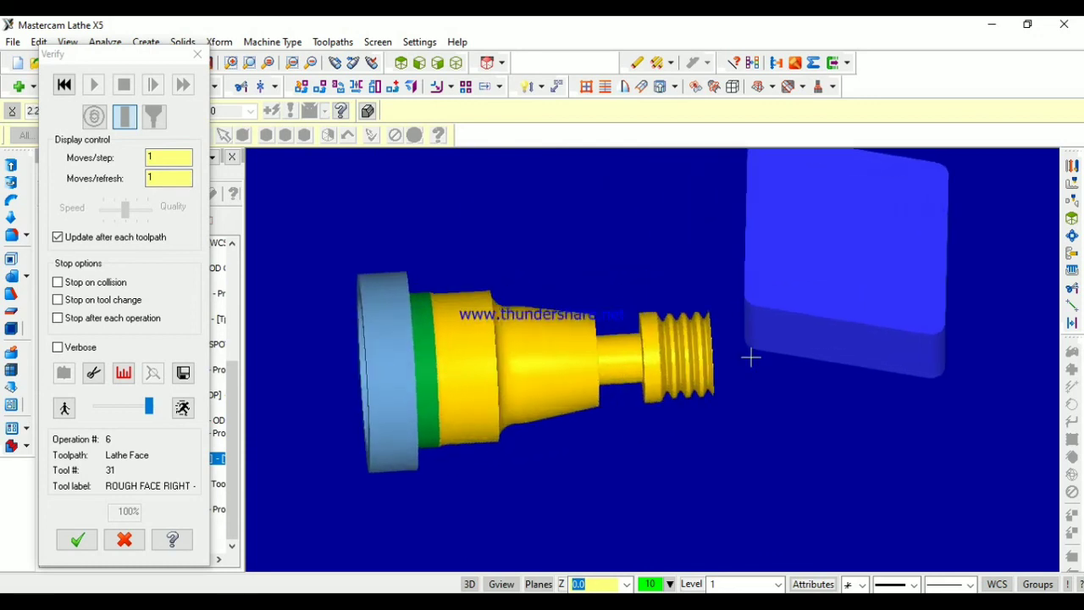
mouse_move(634, 483)
middle_mouse_down()
mouse_move(477, 337)
mouse_move(588, 454)
mouse_move(553, 390)
mouse_move(513, 440)
mouse_move(561, 395)
middle_mouse_up()
scroll(513, 441, "down", 5)
left_click(78, 540)
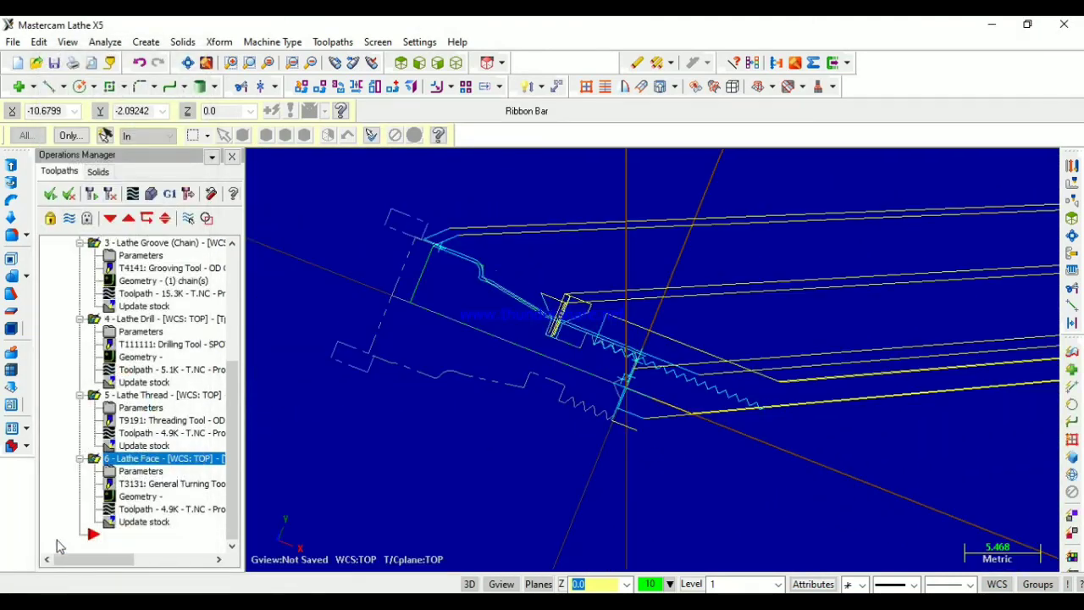
middle_click_drag(366, 209, 398, 322)
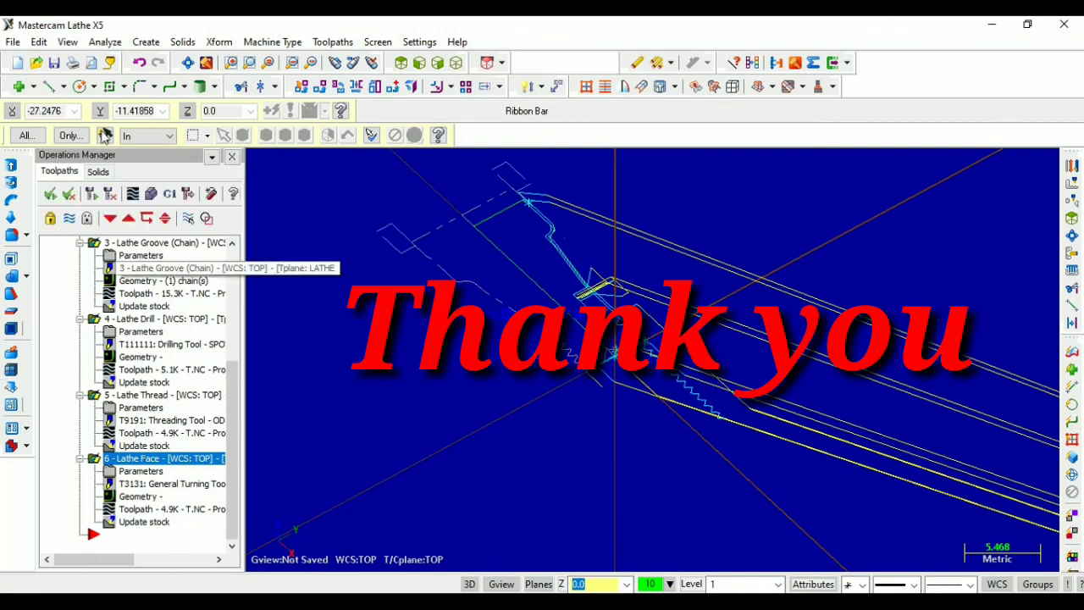